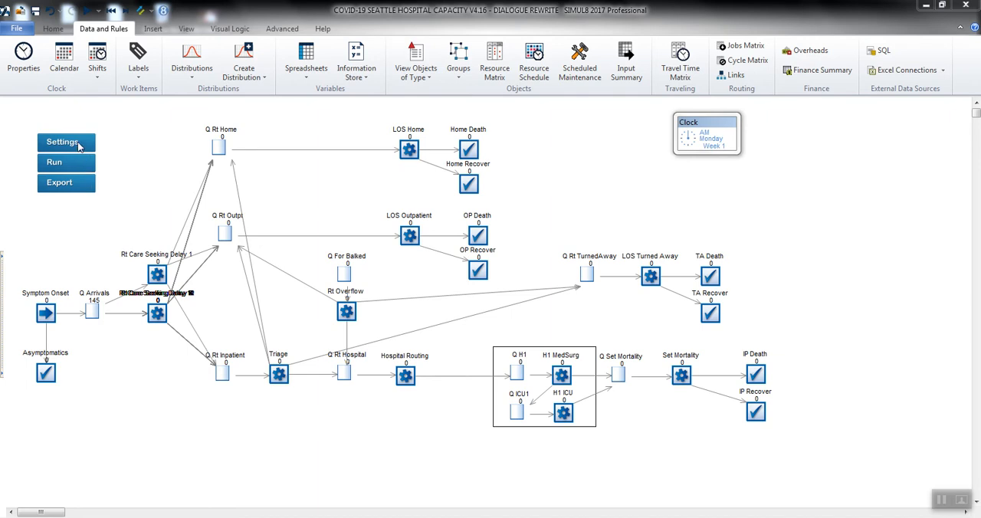
# Open the model's run settings and choose to run with unlimited beds.
pyautogui.click(79, 146)
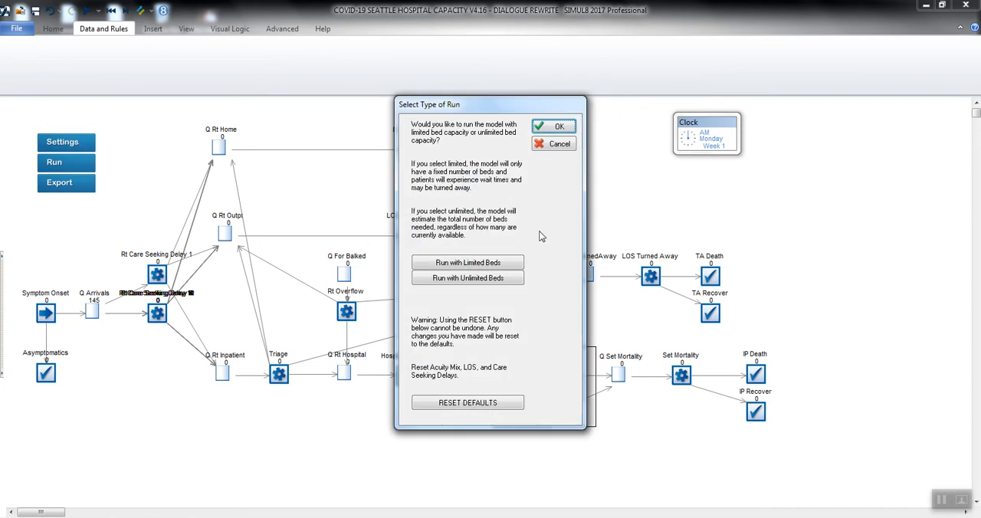
pyautogui.click(511, 279)
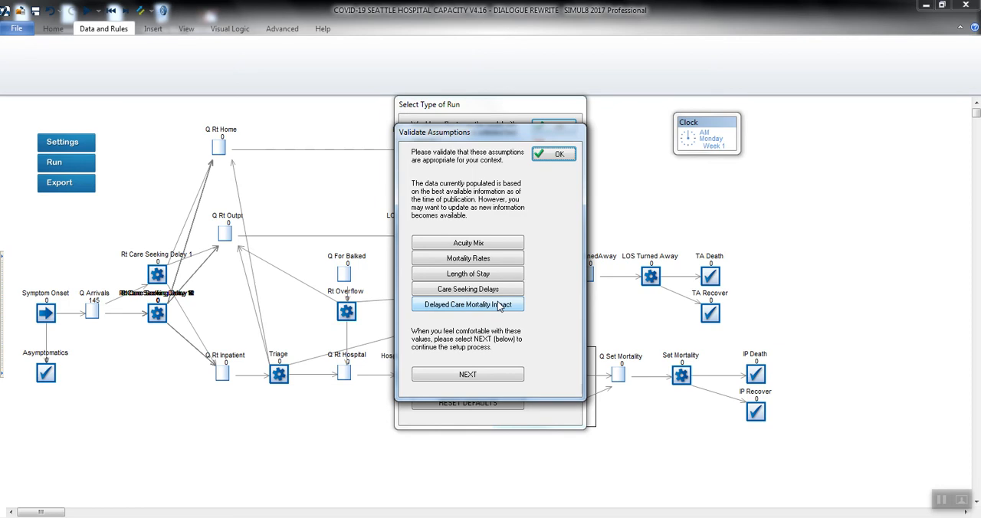
# Review the acuity mix assumptions for each age group across acuity levels A1 to A5.
pyautogui.click(498, 246)
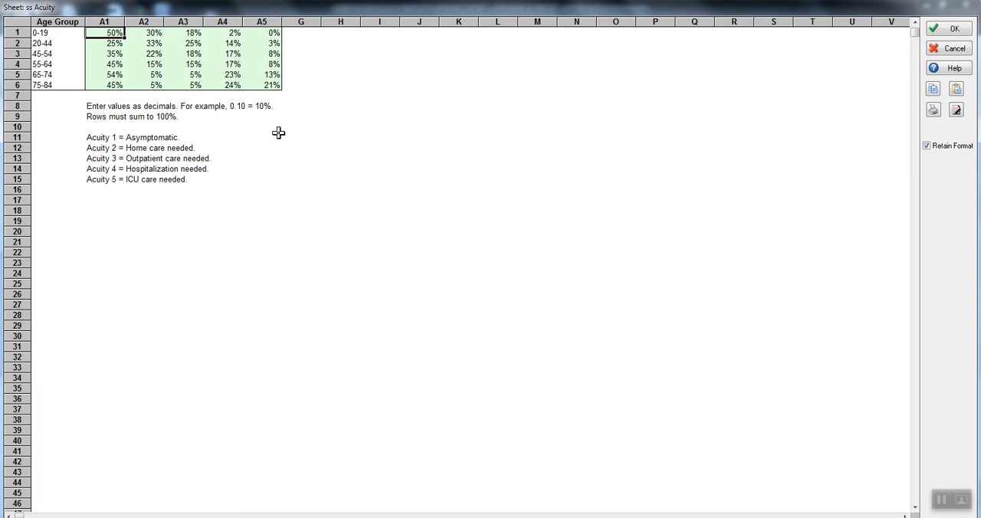
pyautogui.press('Left')
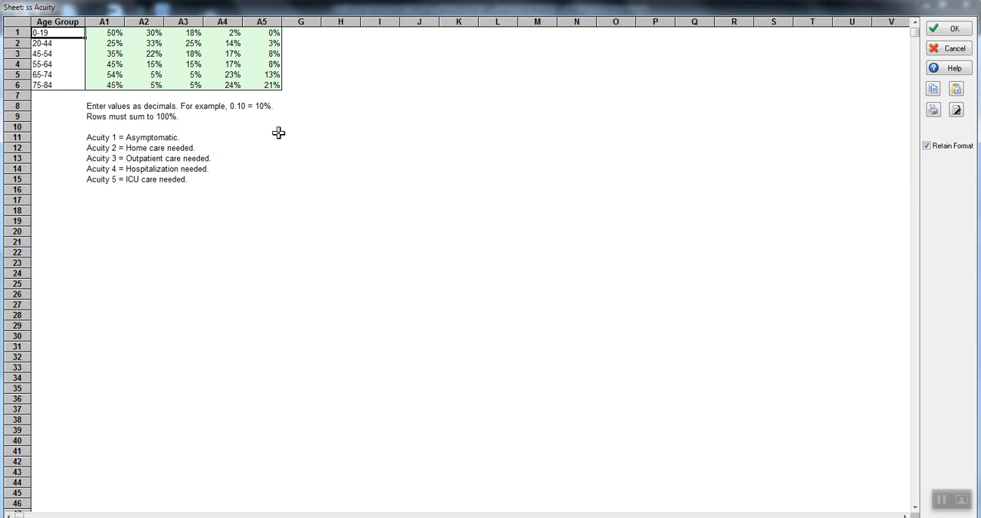
pyautogui.press('Right')
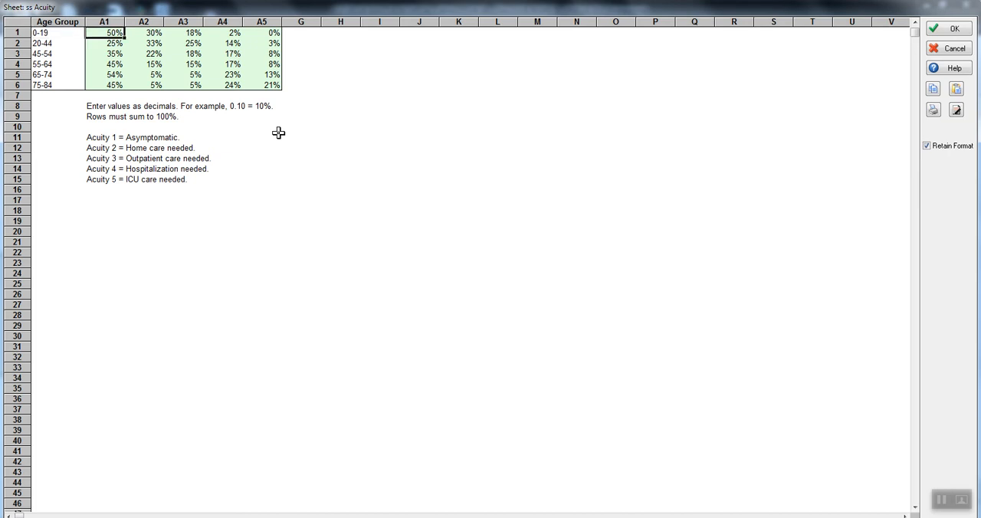
pyautogui.press('Right')
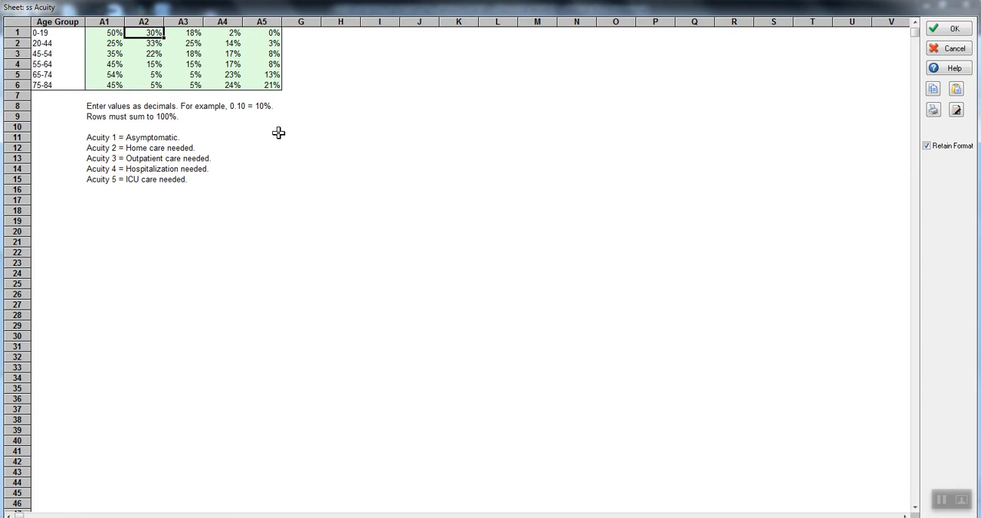
pyautogui.press('Right')
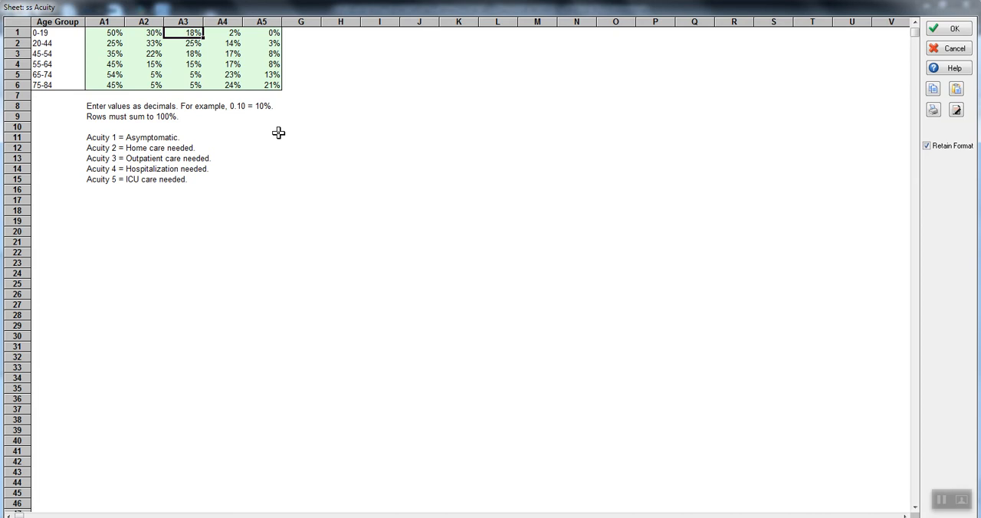
pyautogui.press('Right')
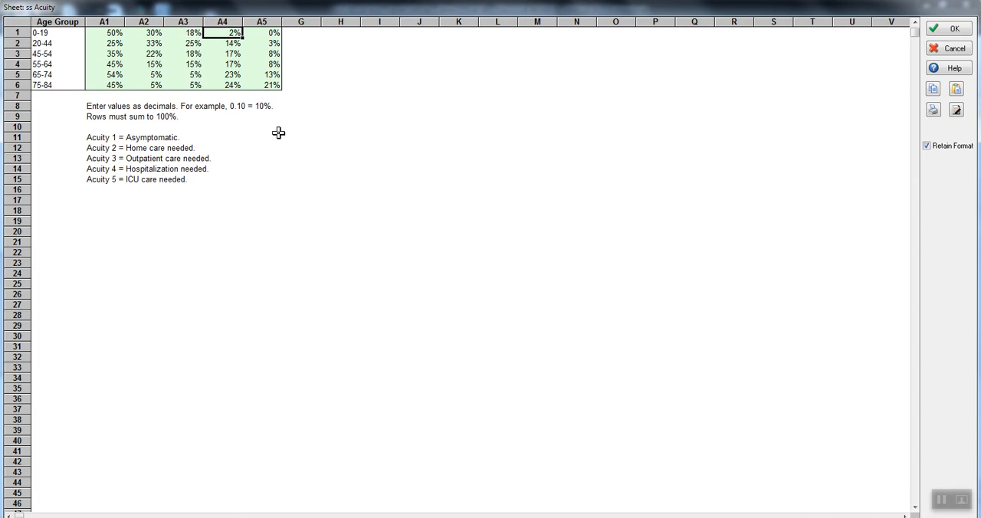
pyautogui.press('Right')
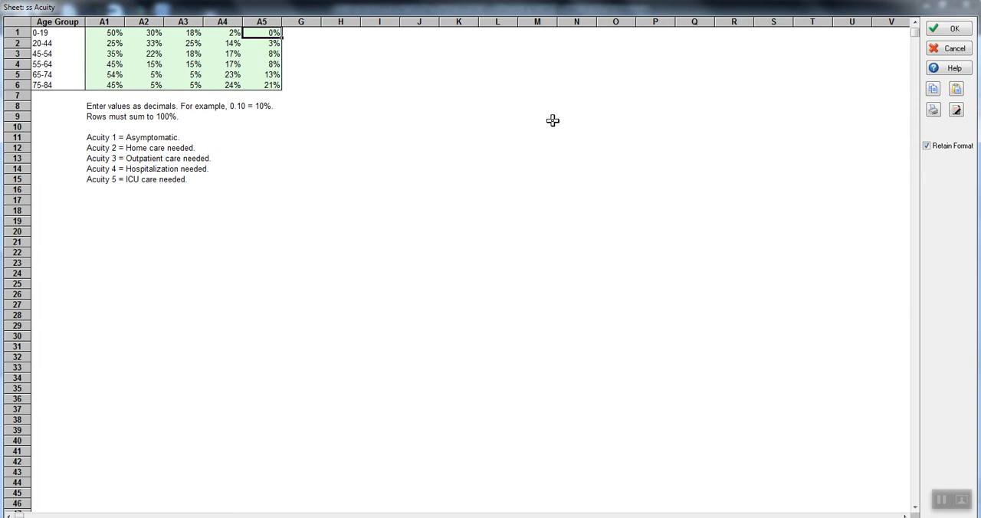
pyautogui.click(952, 29)
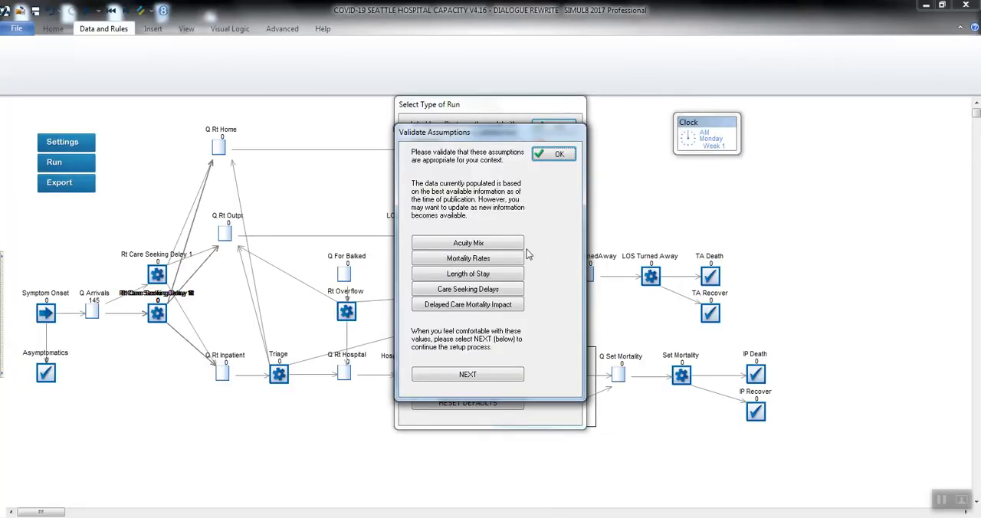
# Review the mortality rates by care location and the minimum and maximum lengths of stay for Med/Surg and ICU.
pyautogui.click(476, 262)
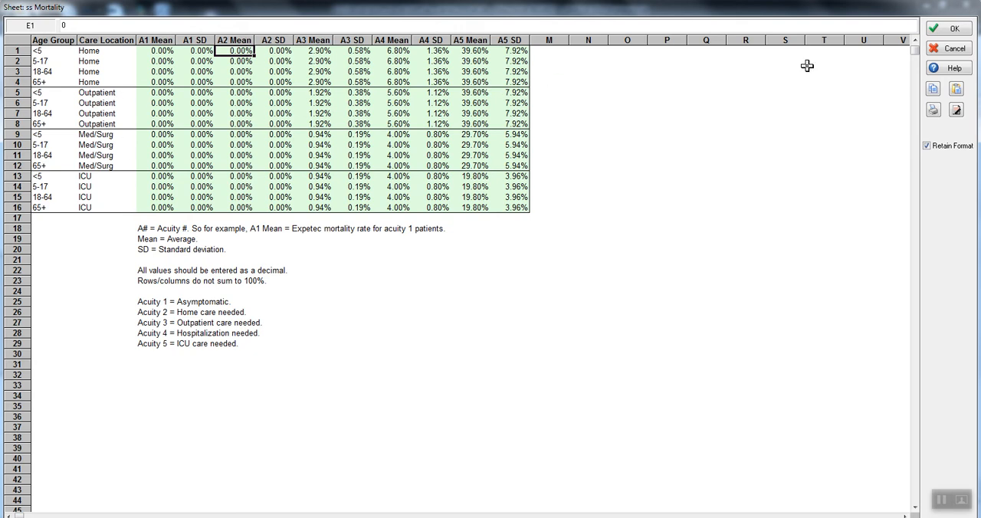
pyautogui.click(951, 30)
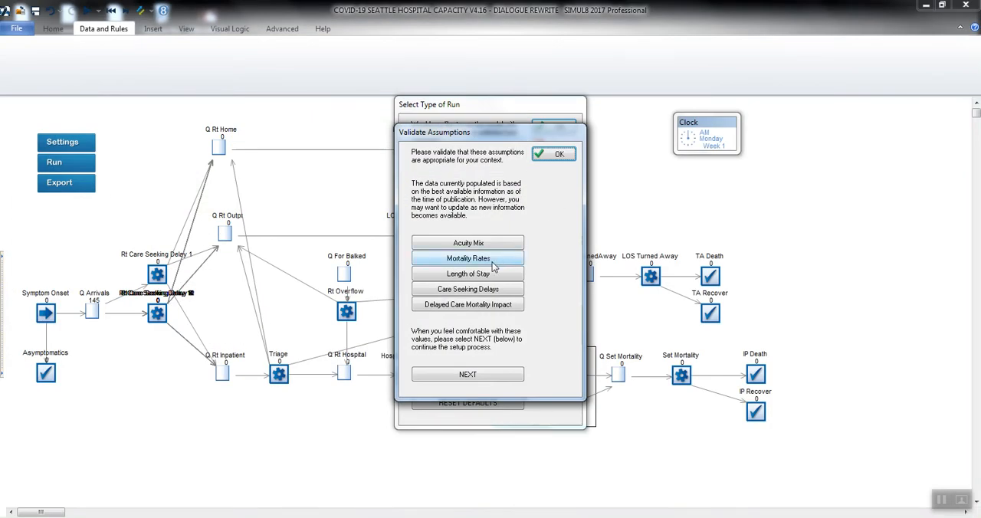
pyautogui.click(476, 275)
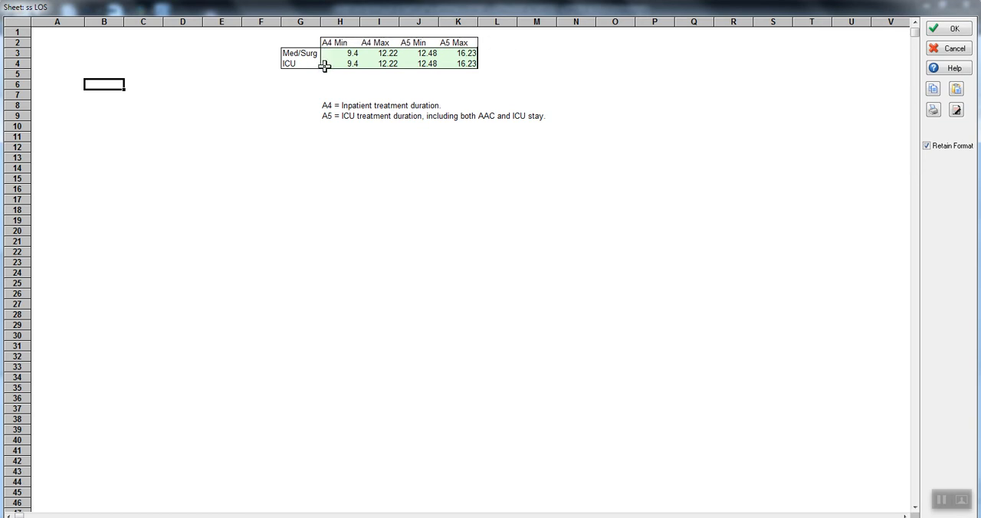
pyautogui.click(335, 41)
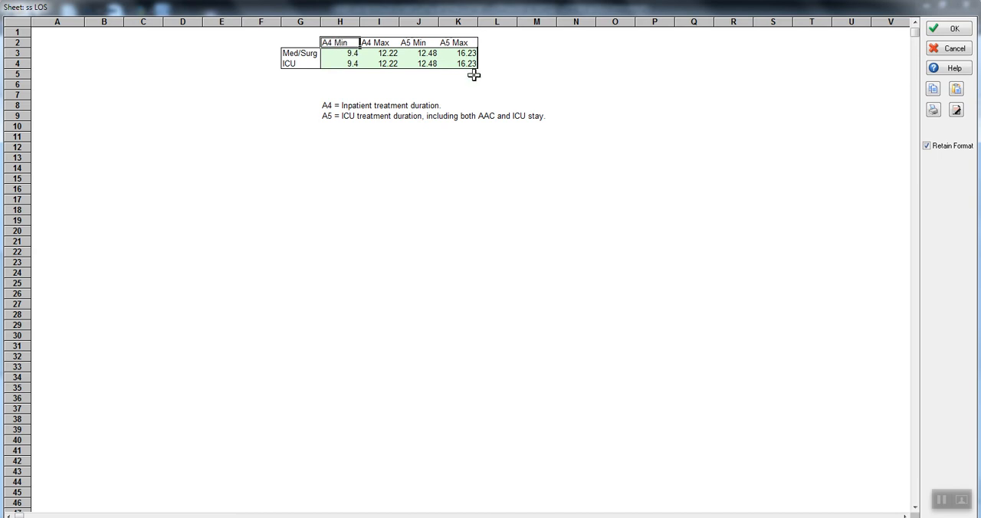
pyautogui.press('Right')
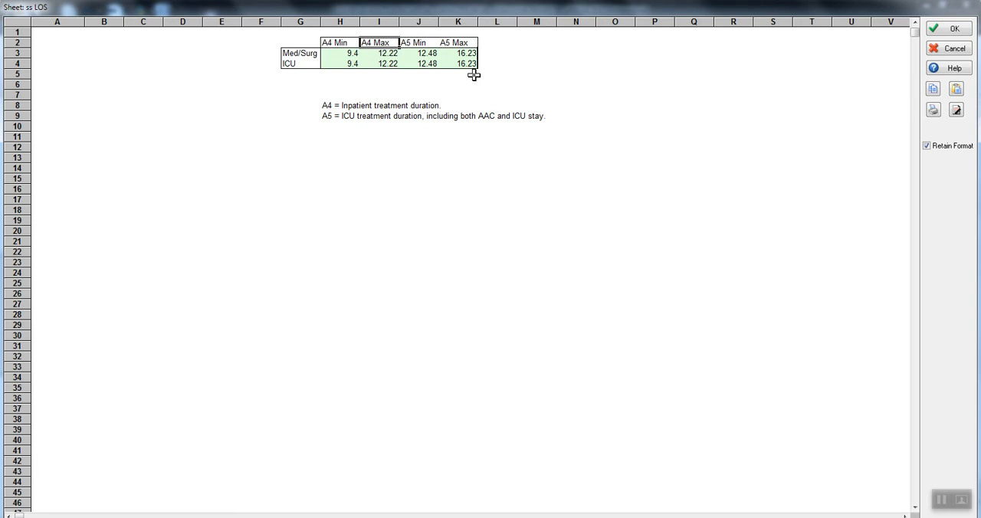
pyautogui.press('Right')
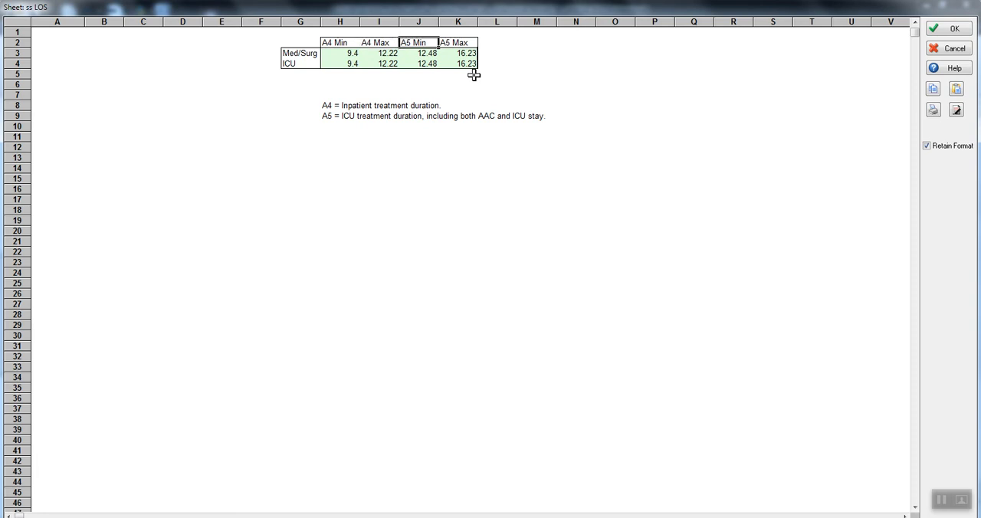
pyautogui.press('Right')
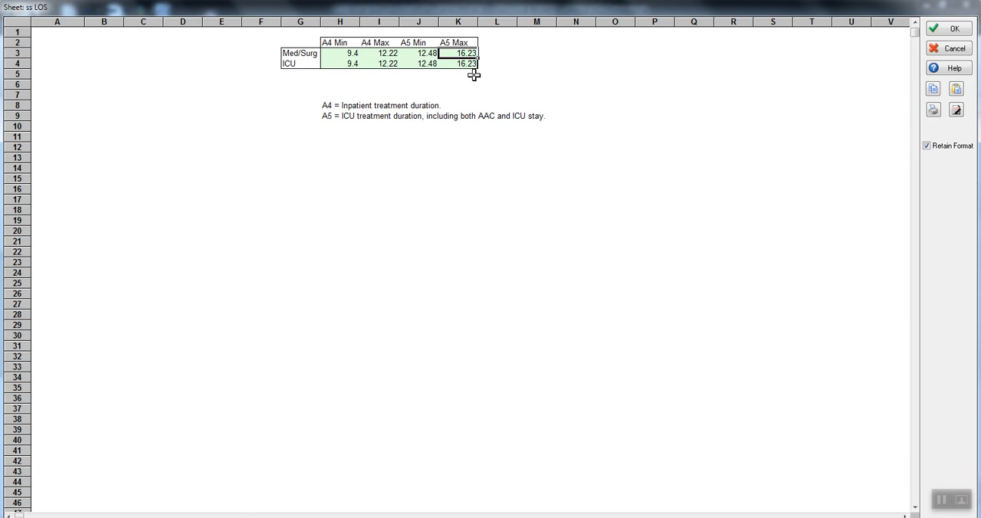
pyautogui.press('Down')
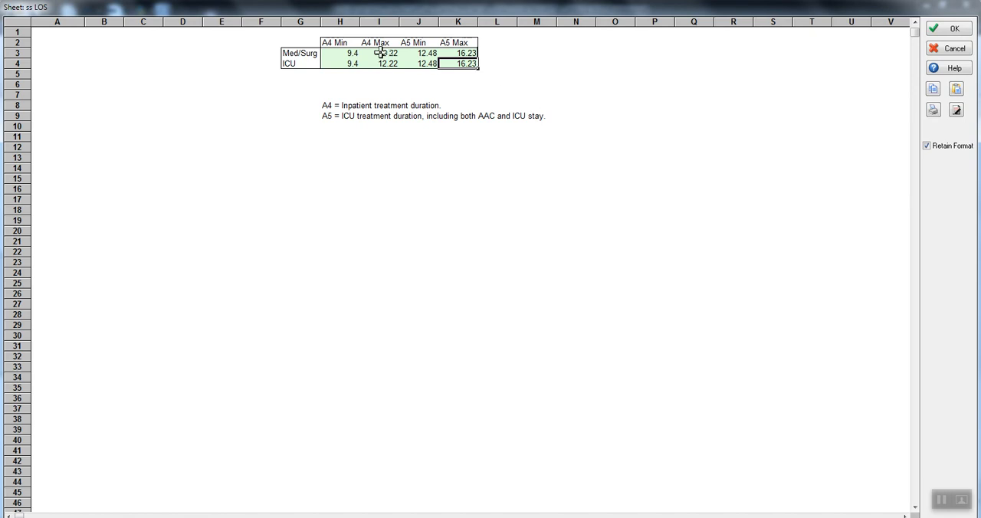
pyautogui.click(302, 63)
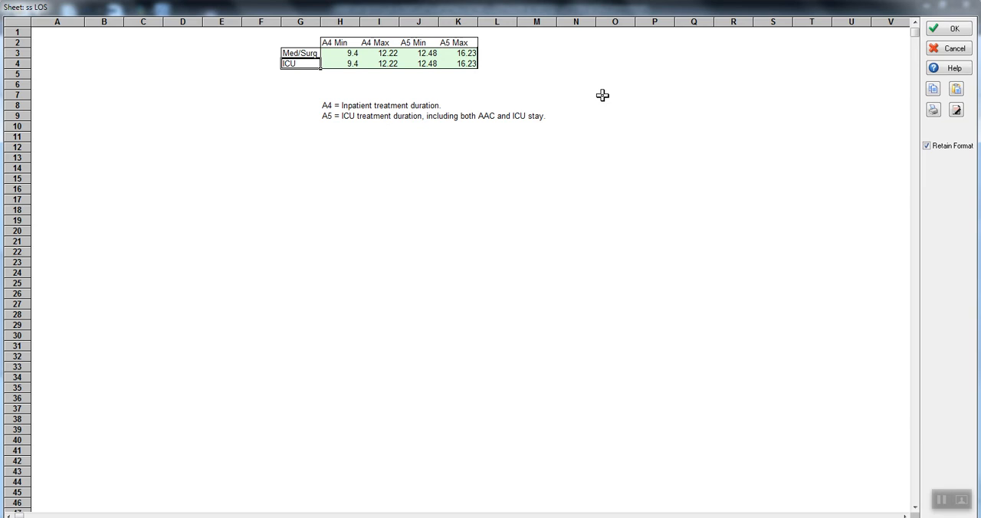
pyautogui.click(951, 29)
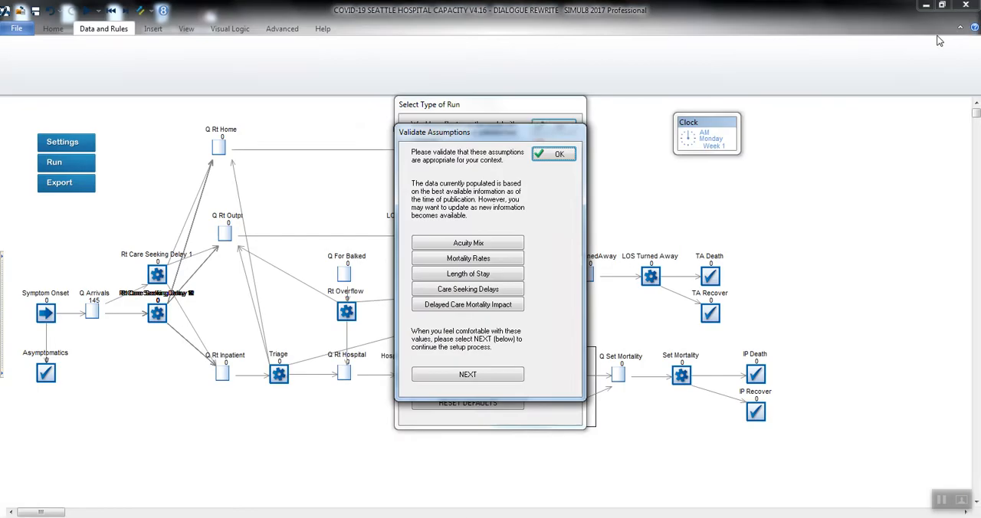
# Review the care seeking delays and the delay-dependent mortality settings for ICU patients.
pyautogui.click(490, 289)
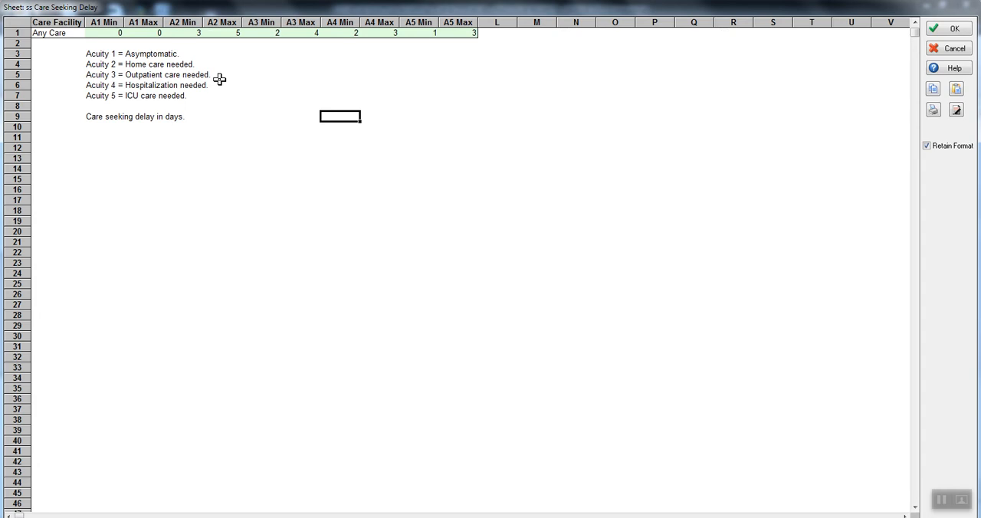
pyautogui.click(66, 33)
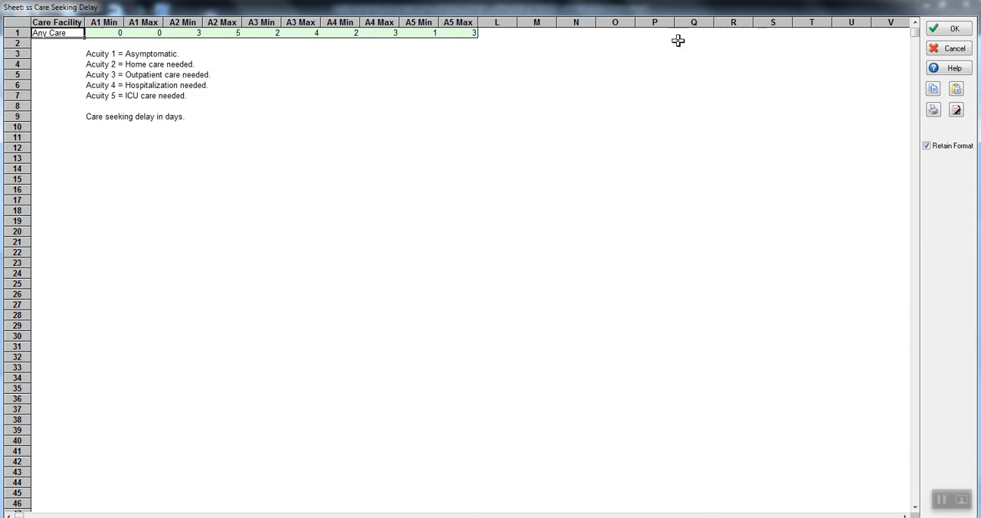
pyautogui.click(949, 29)
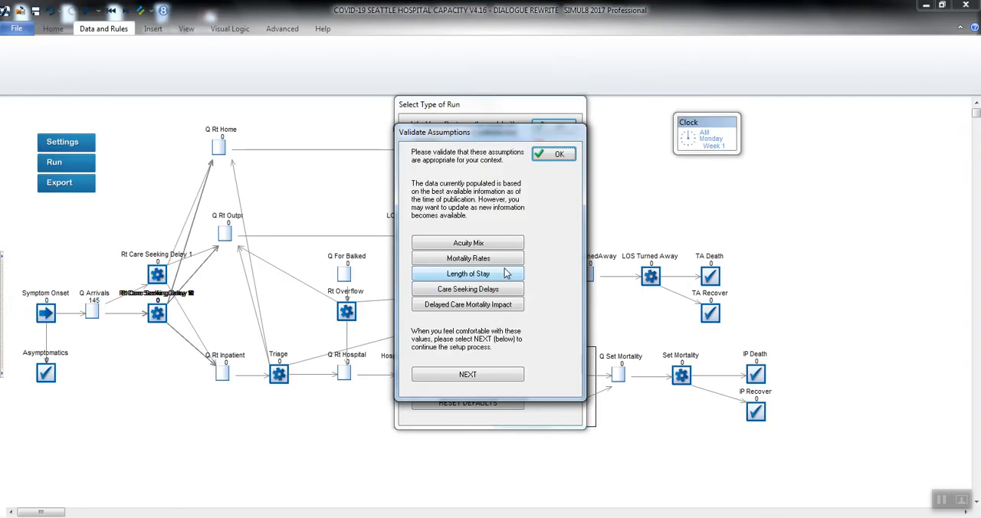
pyautogui.click(464, 309)
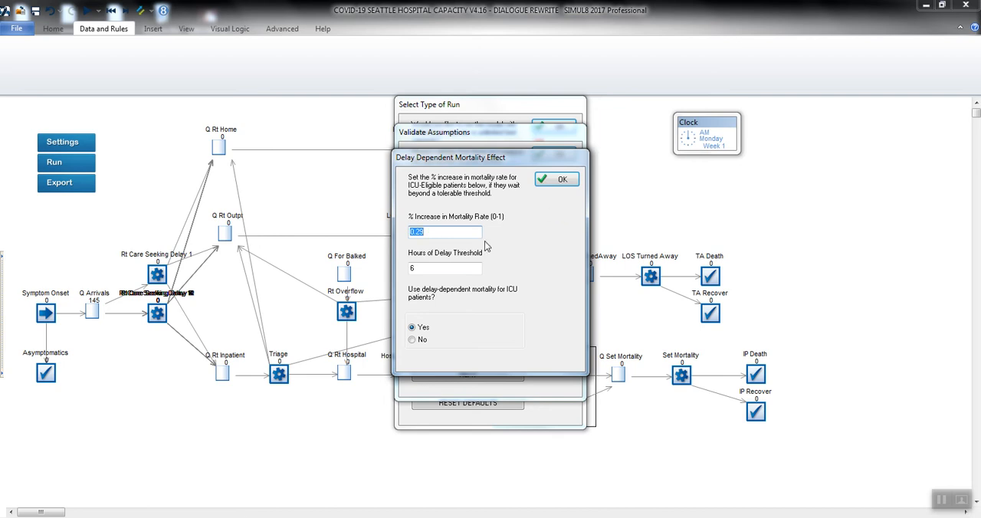
pyautogui.click(546, 181)
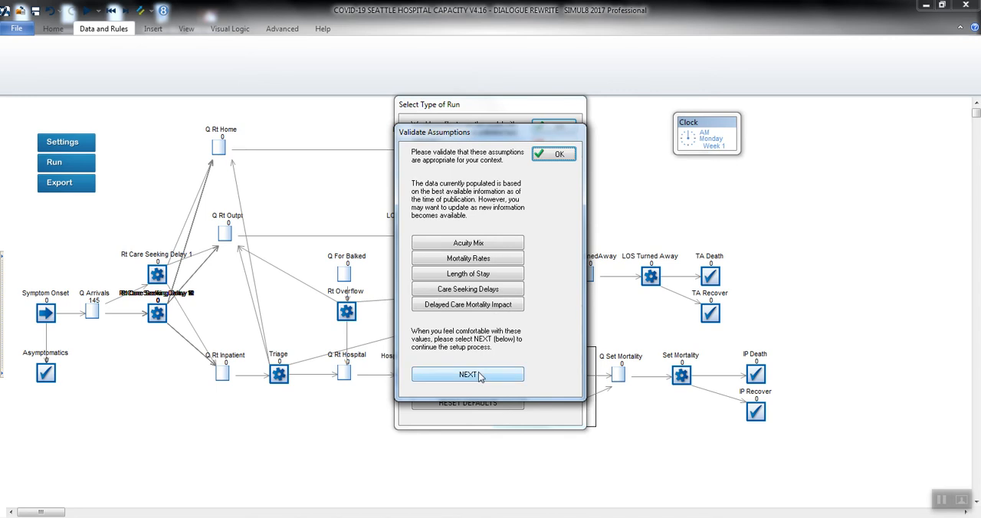
# Include the moderate social distancing scenario, exclude the unmitigated outbreak, and continue the setup.
pyautogui.click(478, 374)
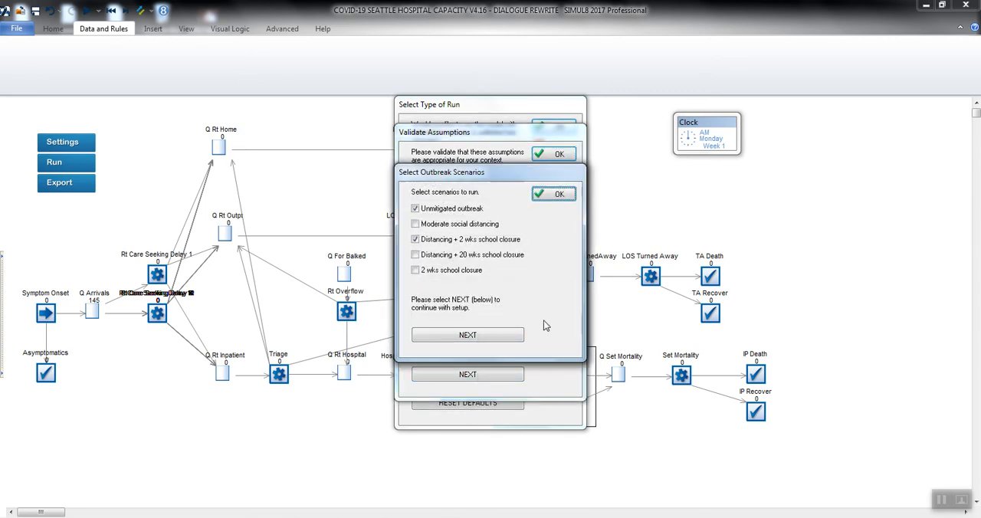
pyautogui.click(416, 224)
pyautogui.click(415, 210)
pyautogui.click(469, 334)
# Finalize the settings with 15 trials, 12 weeks, population size 100000 and export name 325_DemoModel, and confirm all setup dialogs.
pyautogui.click(458, 198)
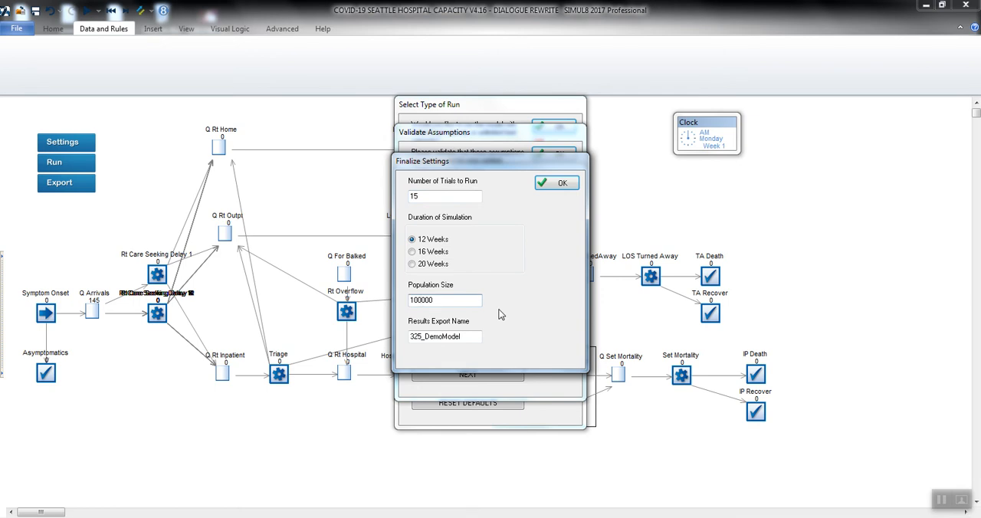
pyautogui.click(463, 335)
pyautogui.click(562, 184)
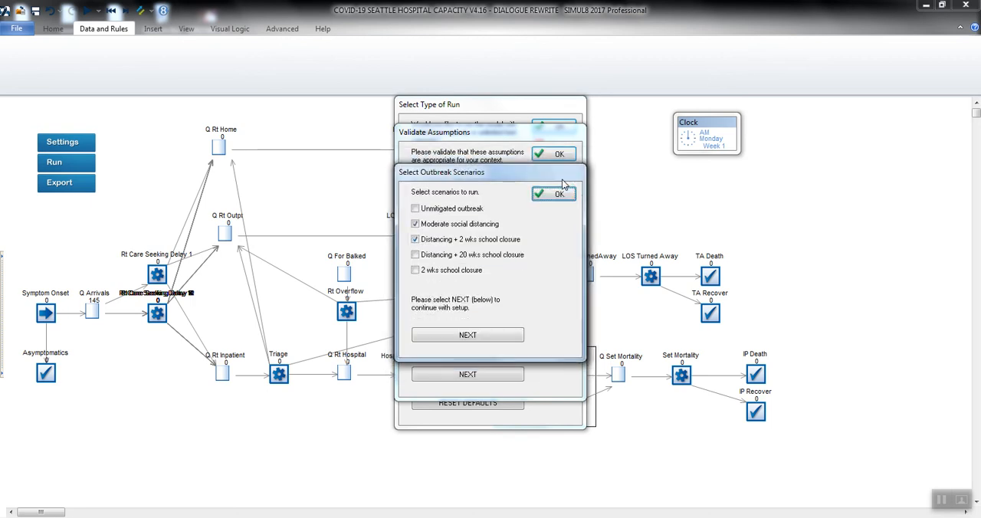
pyautogui.click(562, 193)
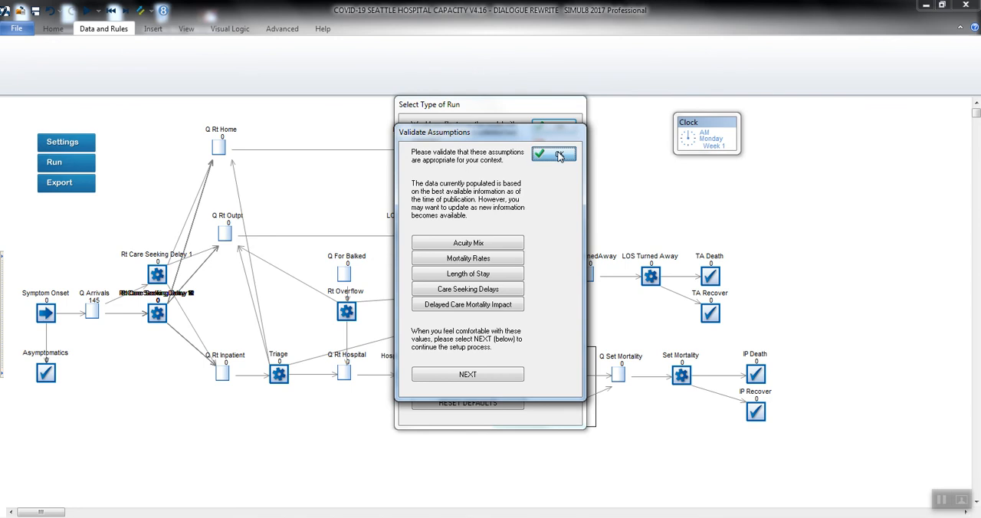
pyautogui.click(558, 154)
pyautogui.click(553, 127)
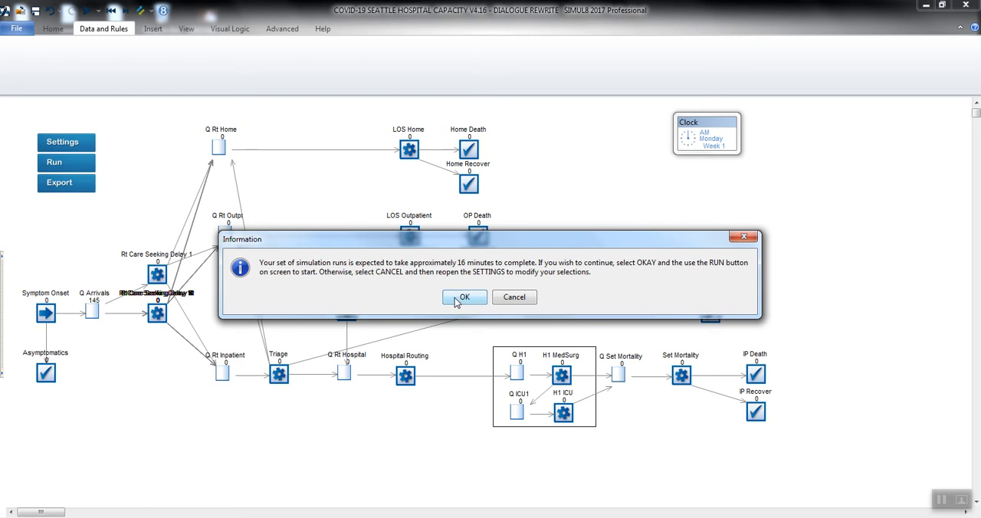
# Accept the run-time estimate, start the simulation runs, and stop them partway through.
pyautogui.click(463, 297)
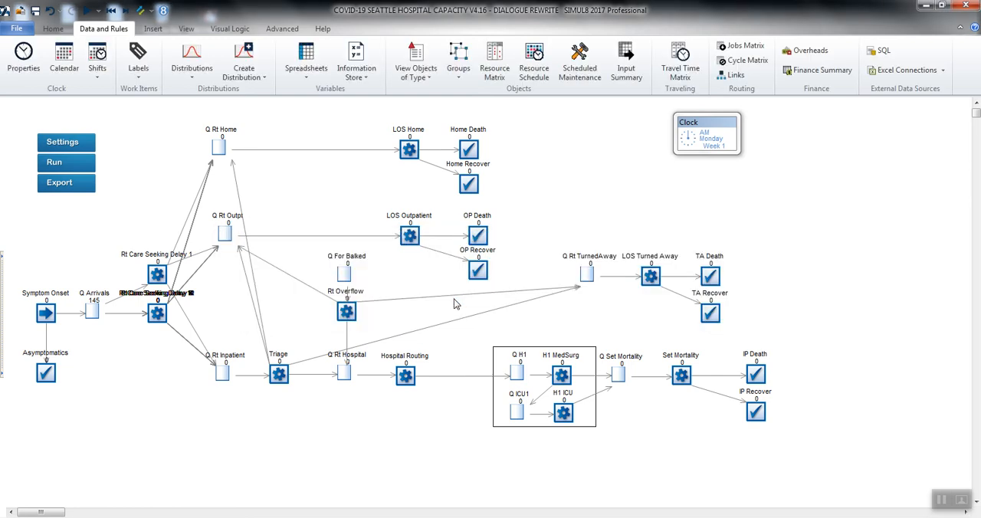
pyautogui.click(67, 164)
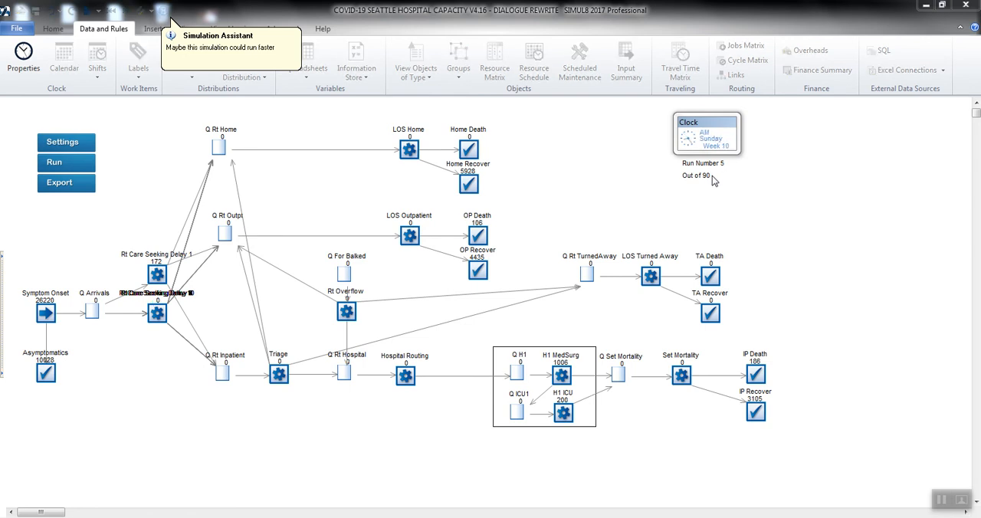
pyautogui.click(87, 13)
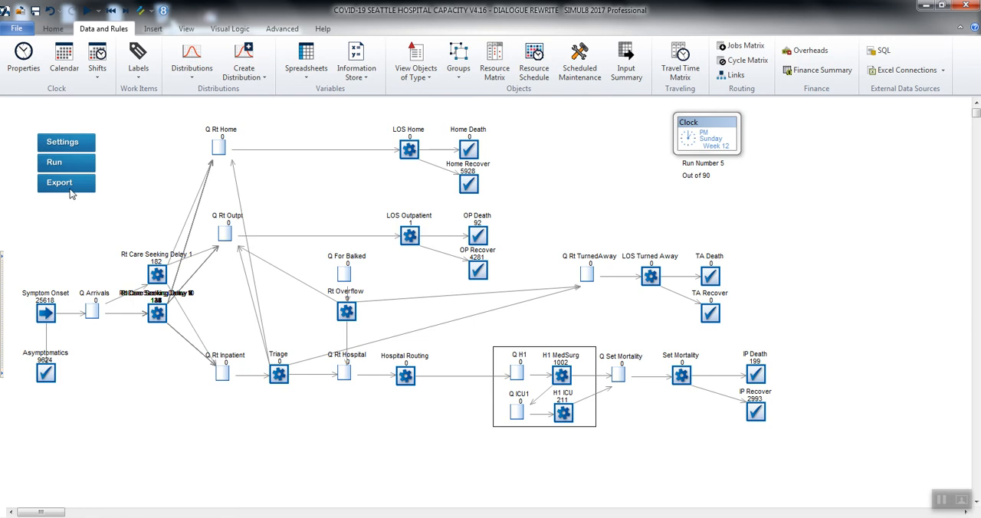
# Choose a run with limited beds and clear rows 2 to 10 of the beds and typical occupancy sheet.
pyautogui.click(63, 149)
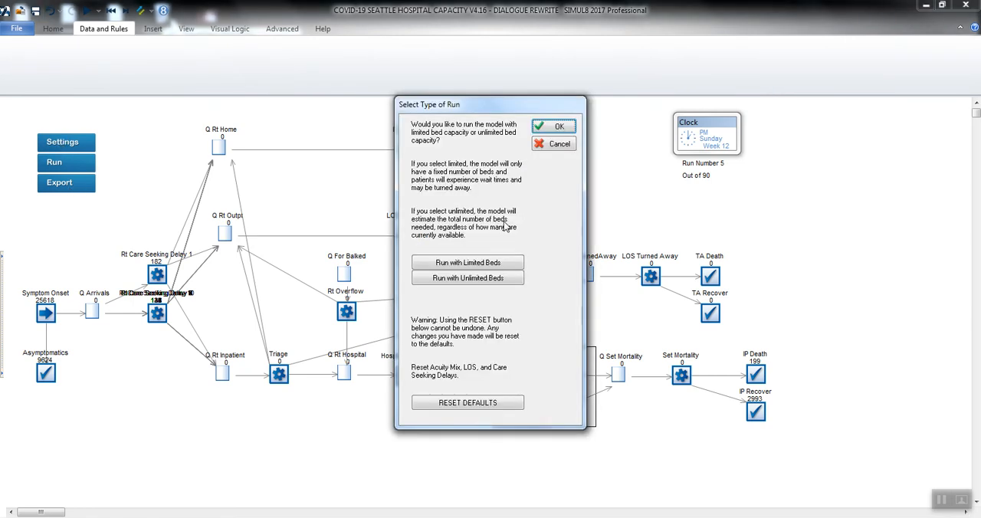
pyautogui.click(489, 264)
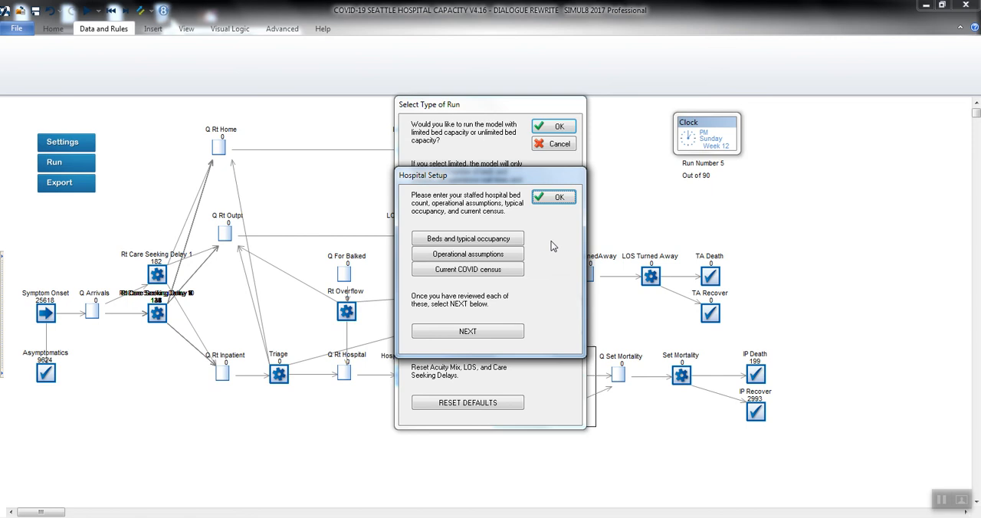
pyautogui.click(502, 244)
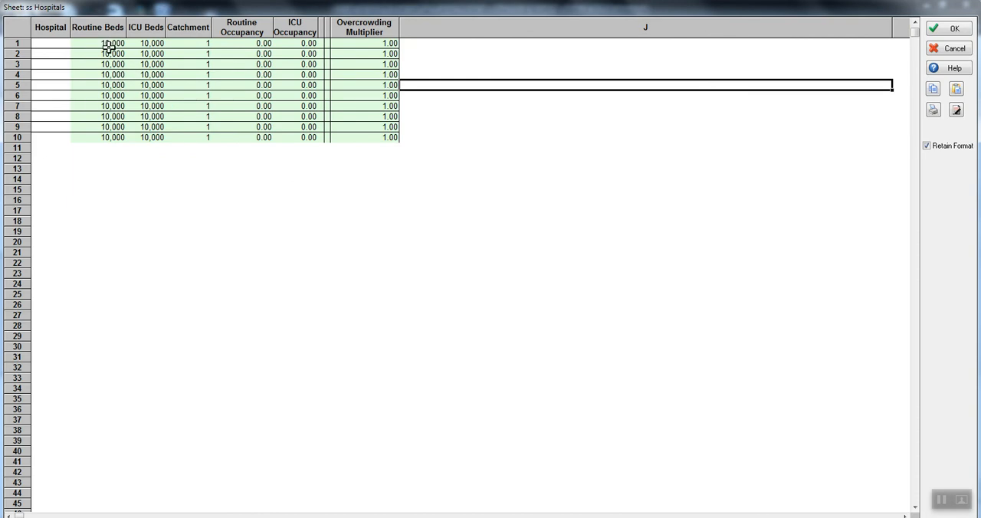
pyautogui.moveTo(62, 53); pyautogui.dragTo(372, 141)
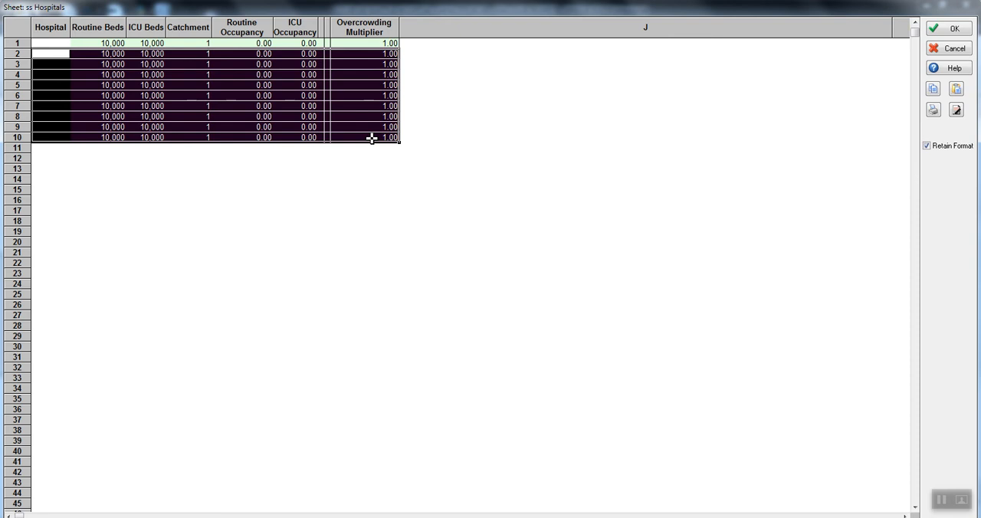
pyautogui.press('Delete')
pyautogui.press('Return')
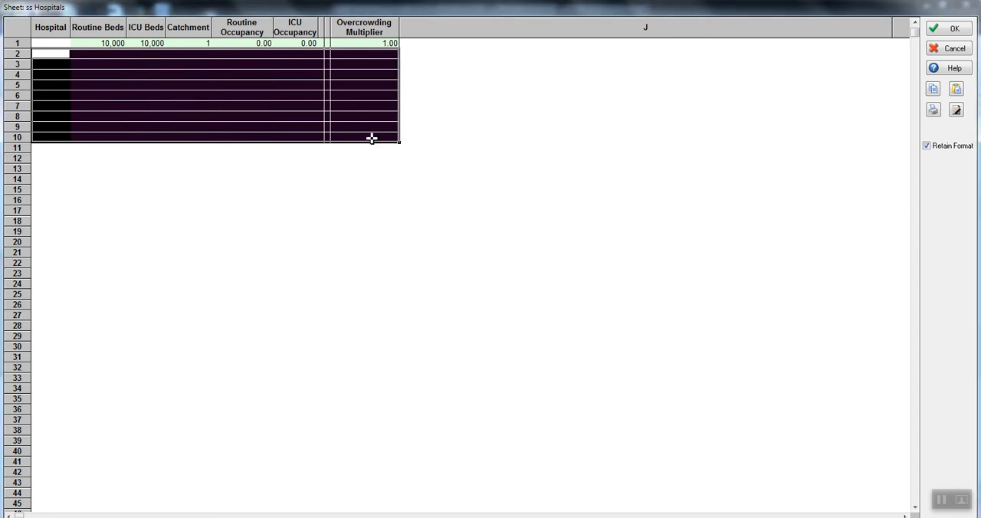
# Fill in the first row for hospital 1 with 350 routine beds, 85 ICU beds and a catchment of 100.
pyautogui.click(47, 44)
pyautogui.write('1')
pyautogui.press('Tab')
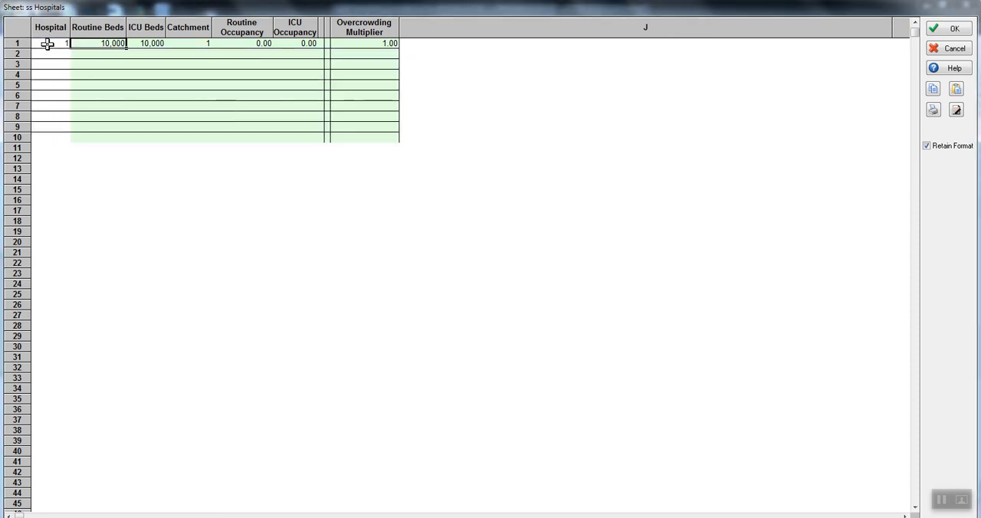
pyautogui.write('350')
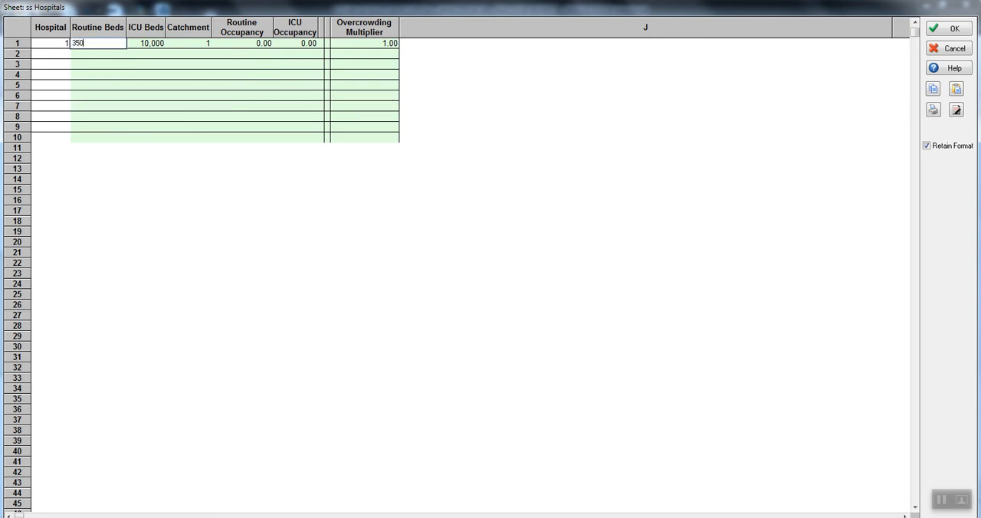
pyautogui.press('Tab')
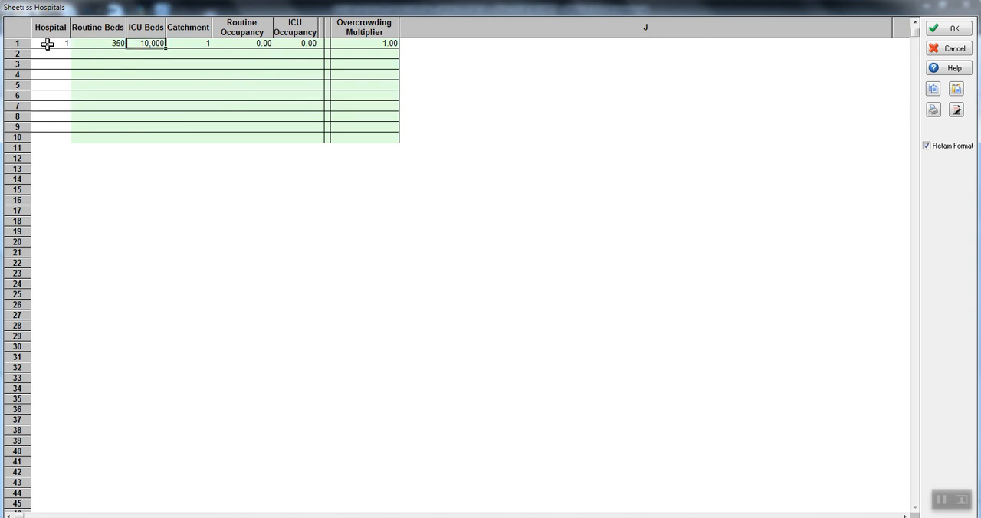
pyautogui.write('85')
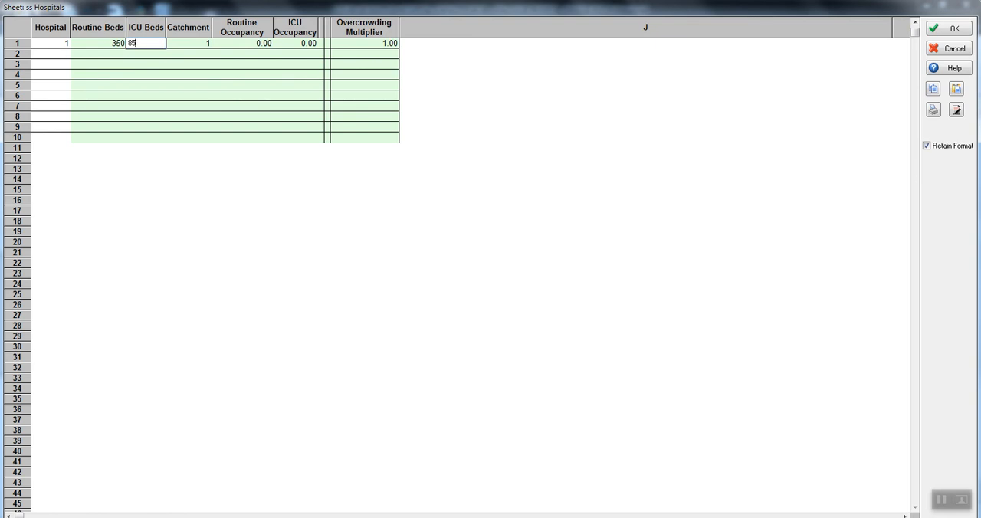
pyautogui.press('Tab')
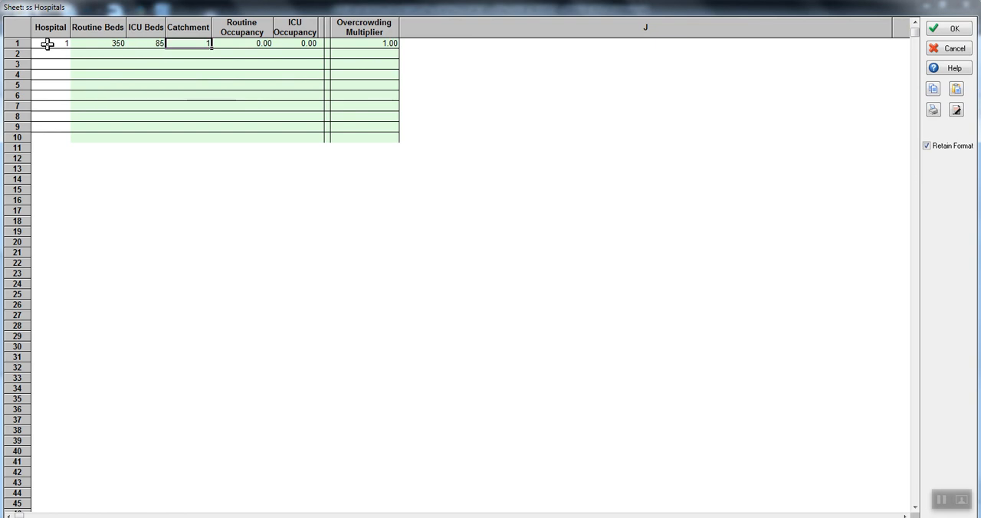
pyautogui.write('100')
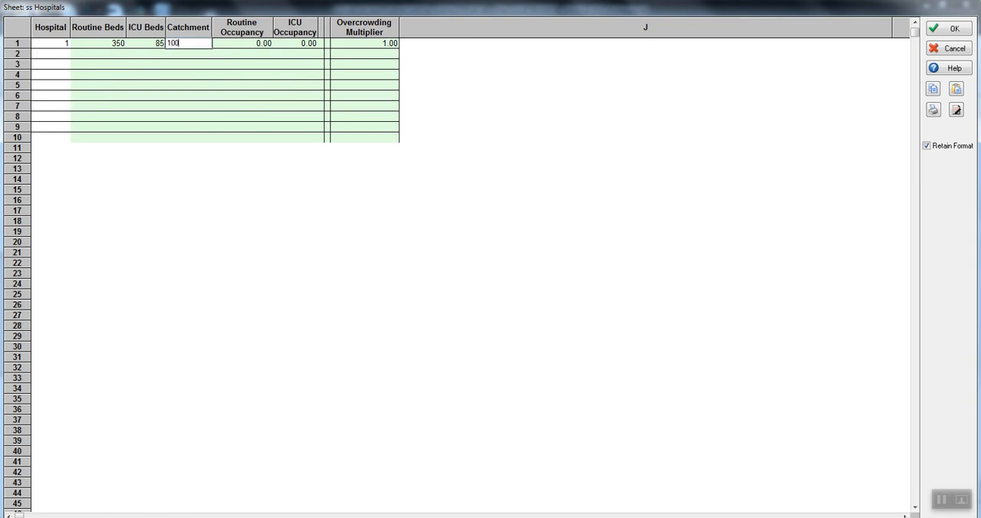
pyautogui.press('Tab')
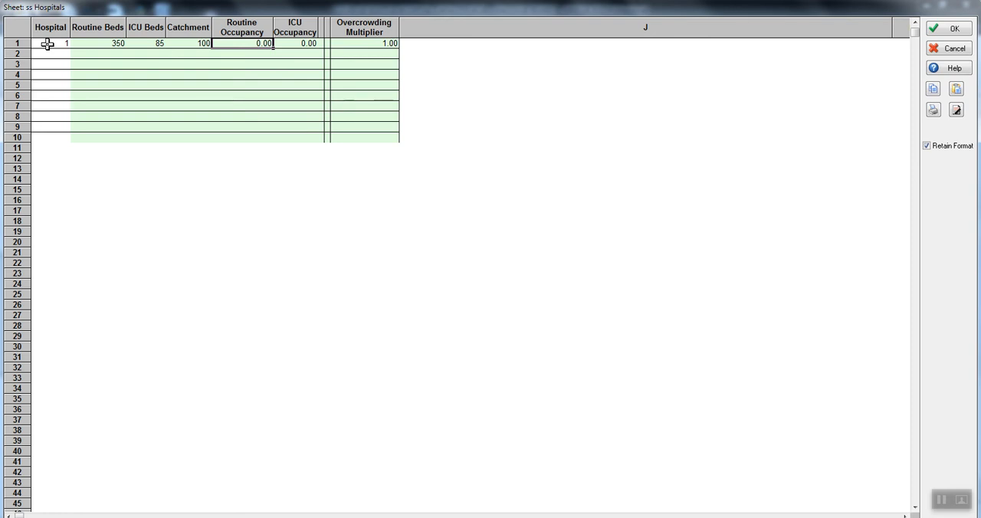
# Set hospital 1's routine occupancy to 0.6 and its ICU occupancy to 0.7.
pyautogui.write('0.6')
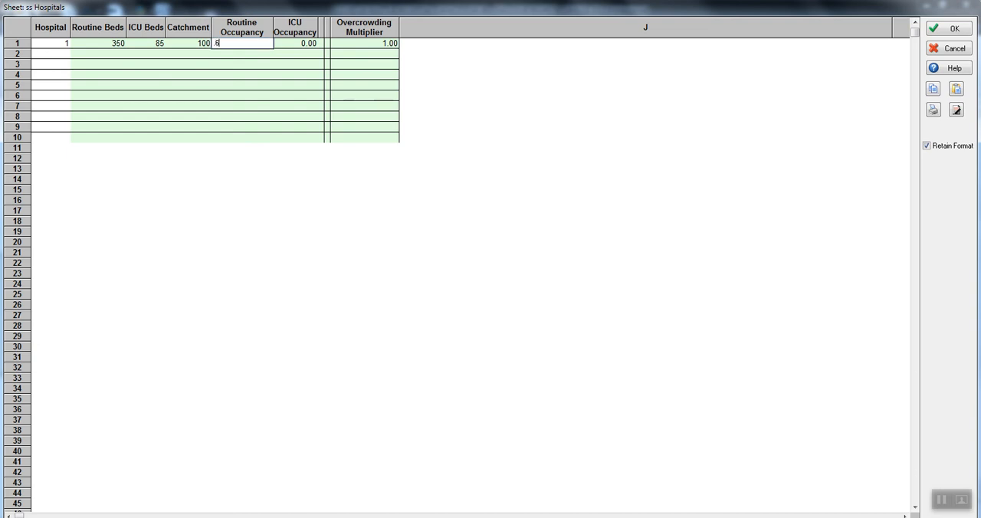
pyautogui.press('Tab')
pyautogui.write('.7')
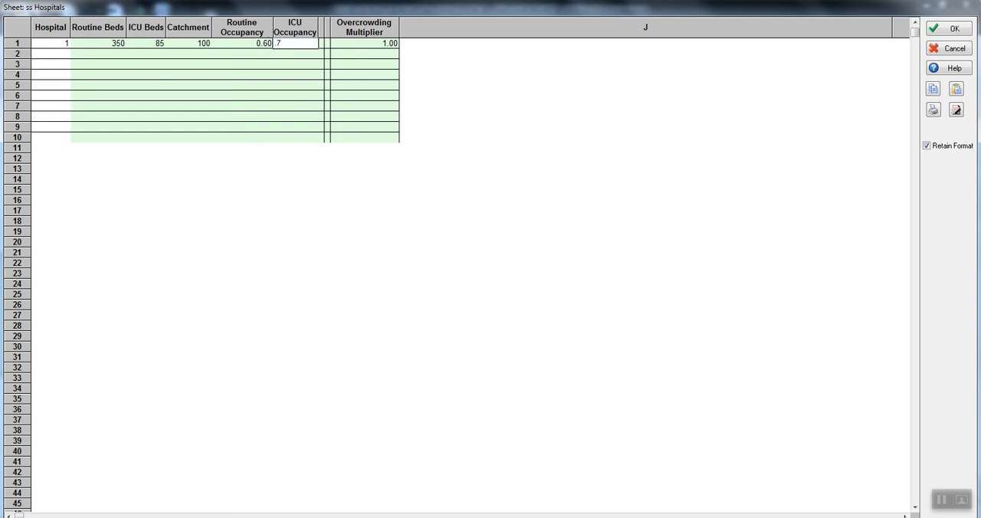
pyautogui.press('Tab')
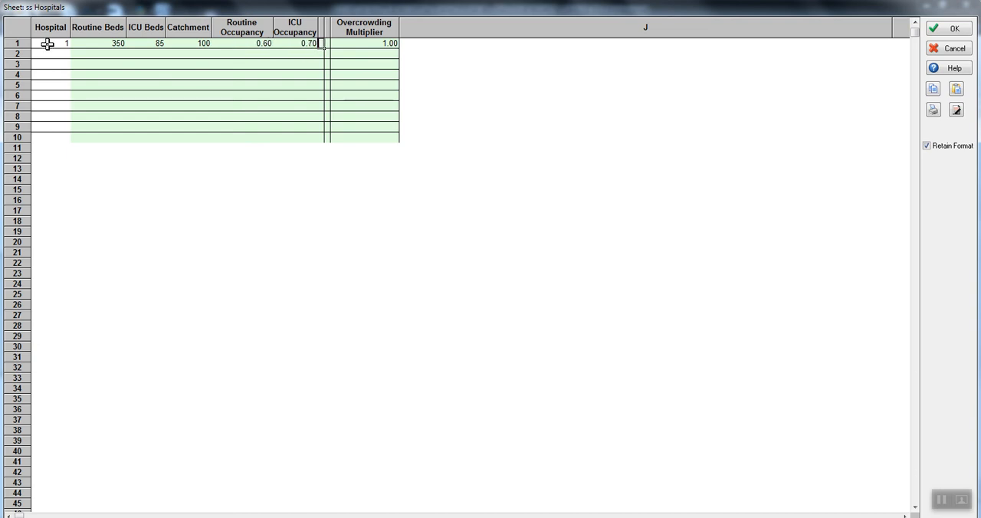
pyautogui.press('Tab')
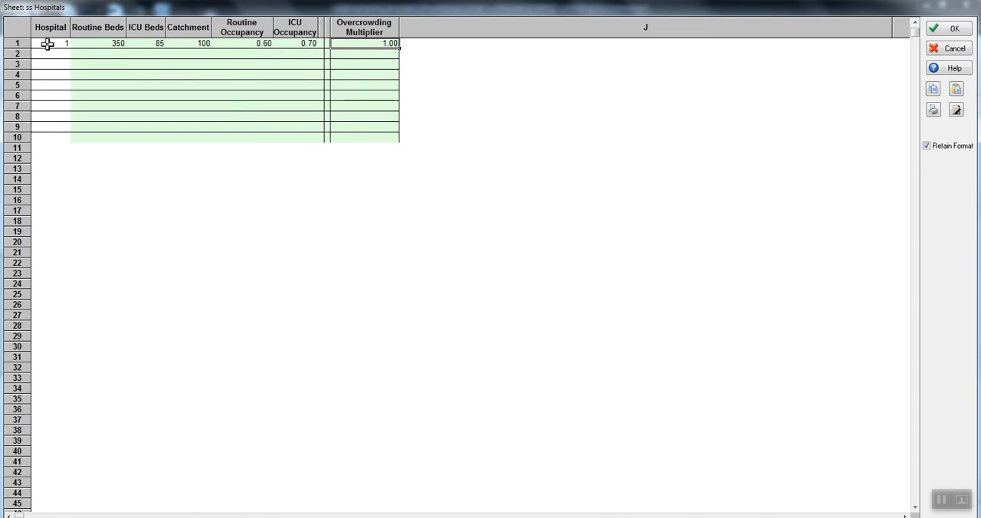
# Set hospital 1's overcrowding multiplier to 1.1 and confirm the hospitals sheet.
pyautogui.click(115, 43)
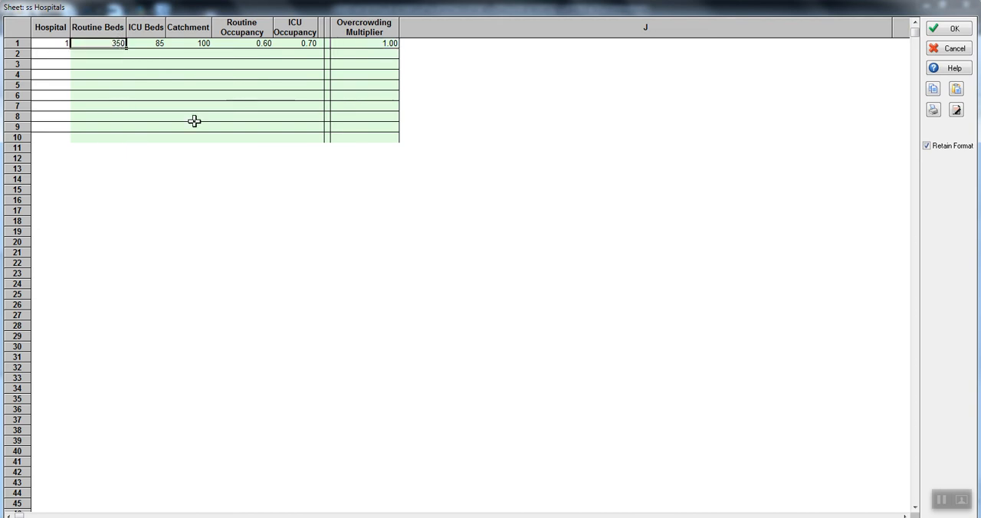
pyautogui.click(373, 45)
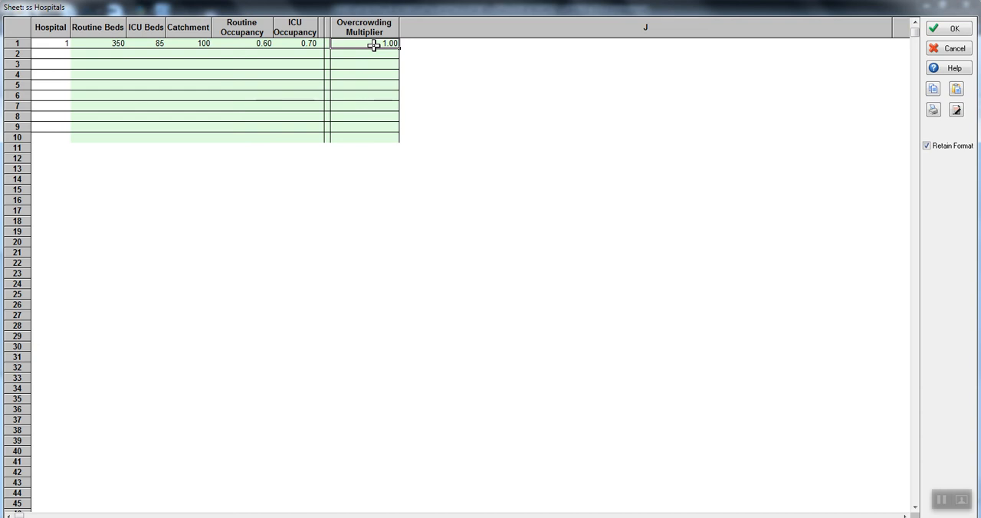
pyautogui.write('1.1')
pyautogui.press('Return')
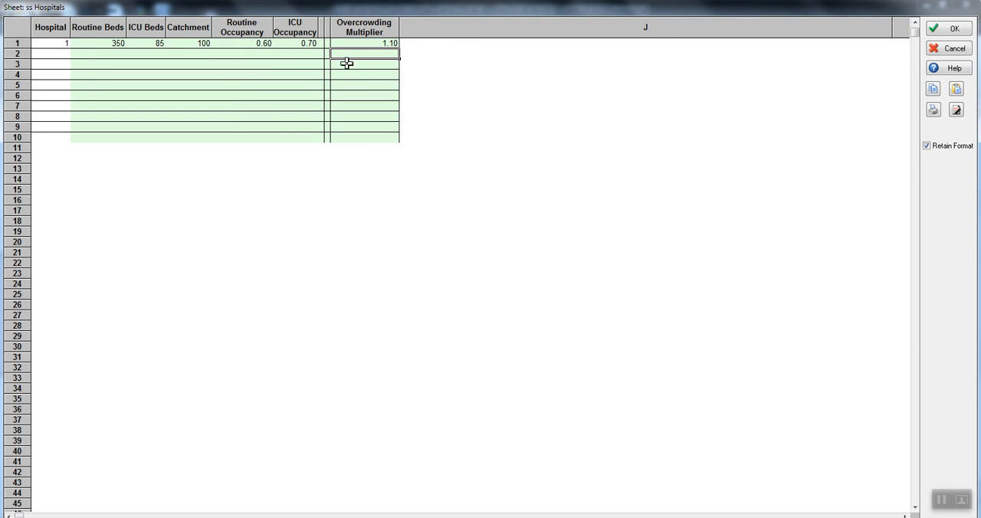
pyautogui.moveTo(111, 45); pyautogui.dragTo(189, 43)
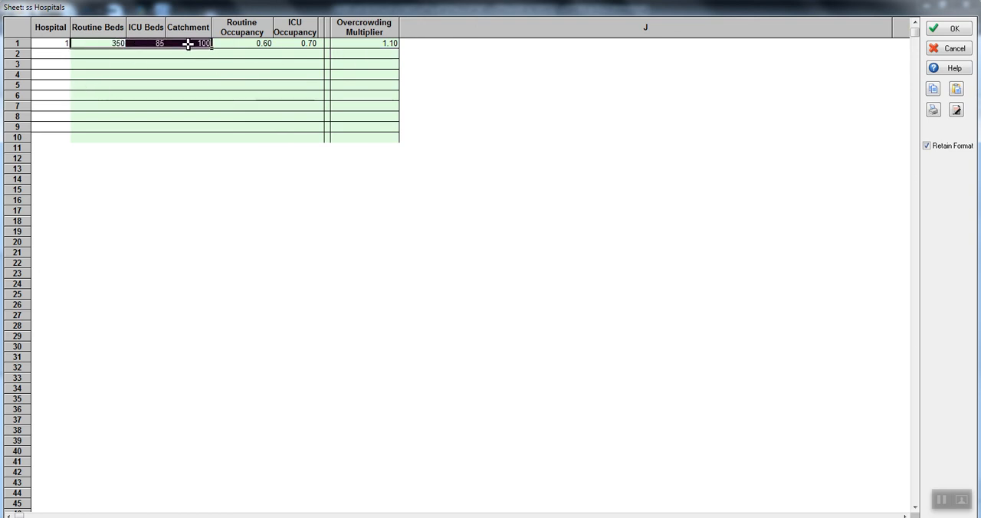
pyautogui.click(107, 43)
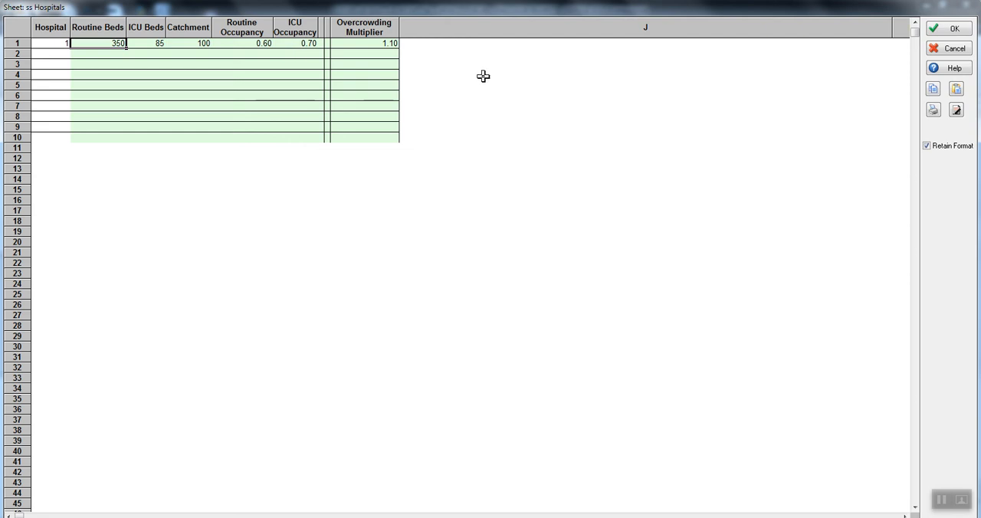
pyautogui.click(950, 30)
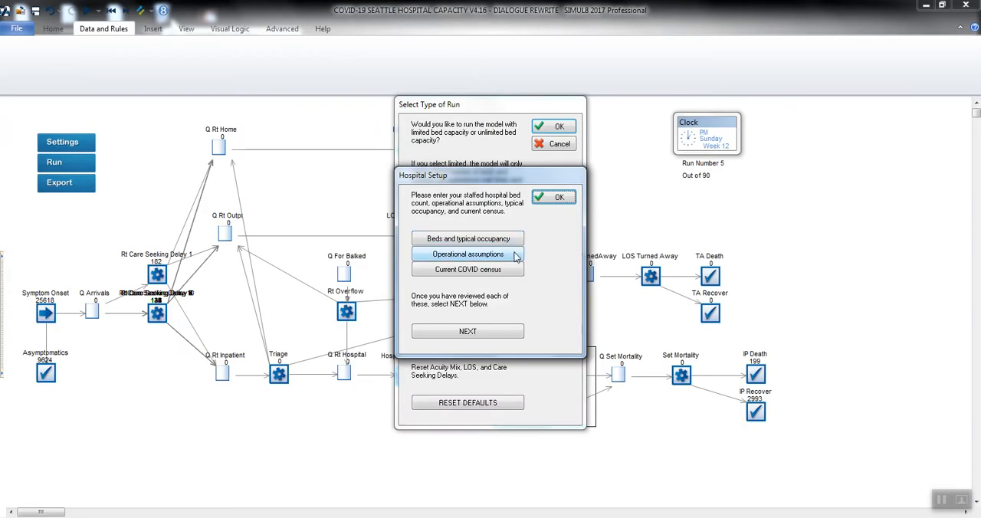
# Review the maximum wait times in the operational assumptions and set the percent of ICU patients with delayed discharge to .10.
pyautogui.click(505, 259)
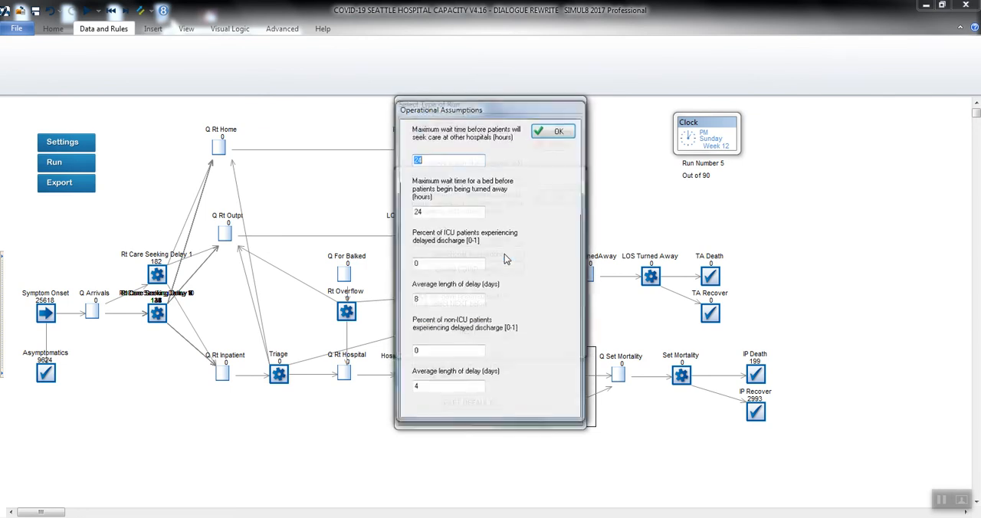
pyautogui.click(451, 158)
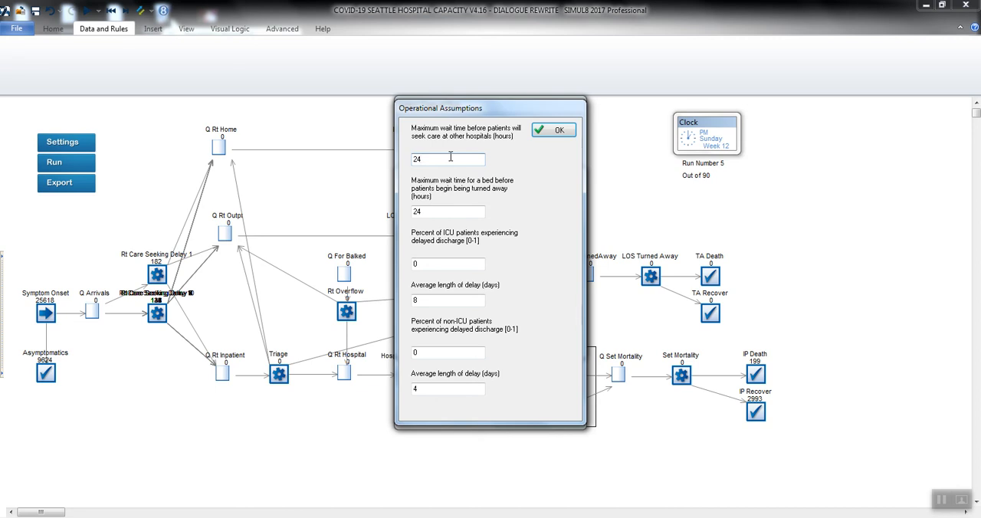
pyautogui.click(441, 210)
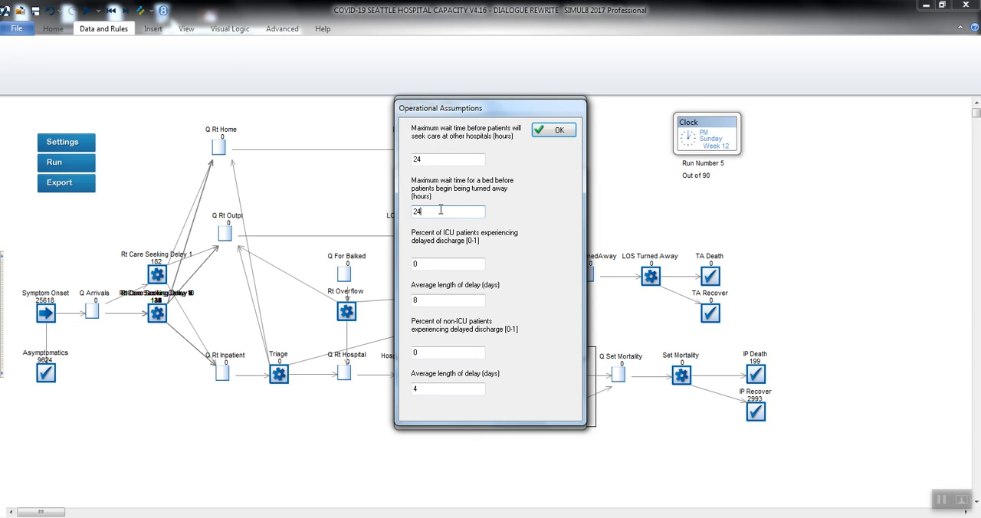
pyautogui.click(436, 264)
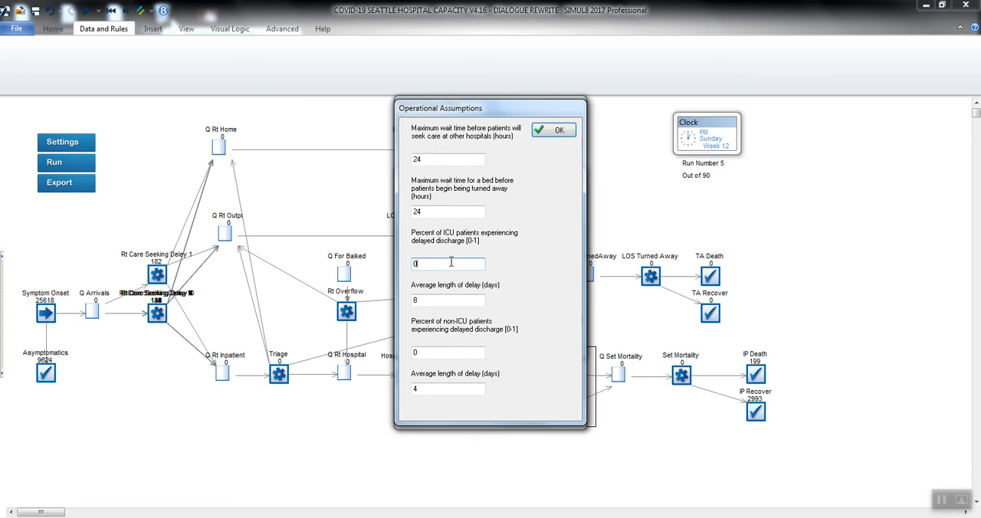
pyautogui.press('BackSpace')
pyautogui.write('.10')
# Set the average length of delay for ICU patients to 5 days and confirm the operational assumptions.
pyautogui.click(436, 300)
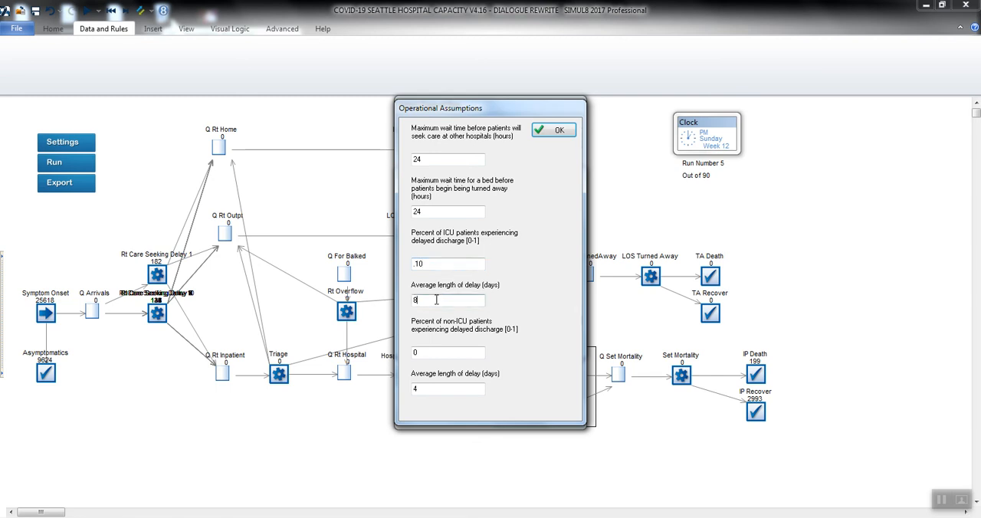
pyautogui.doubleClick(436, 300)
pyautogui.press('BackSpace')
pyautogui.write('5')
pyautogui.click(443, 261)
pyautogui.click(442, 354)
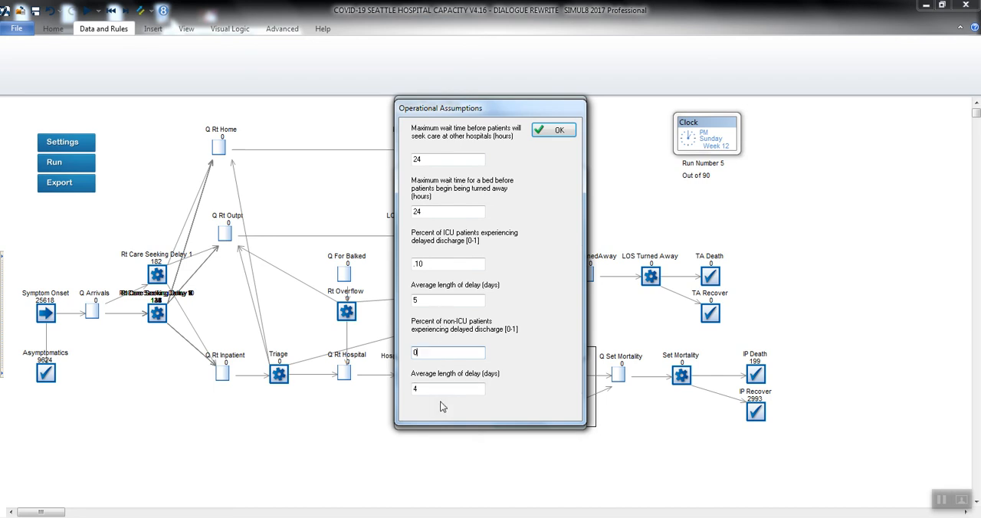
pyautogui.click(547, 132)
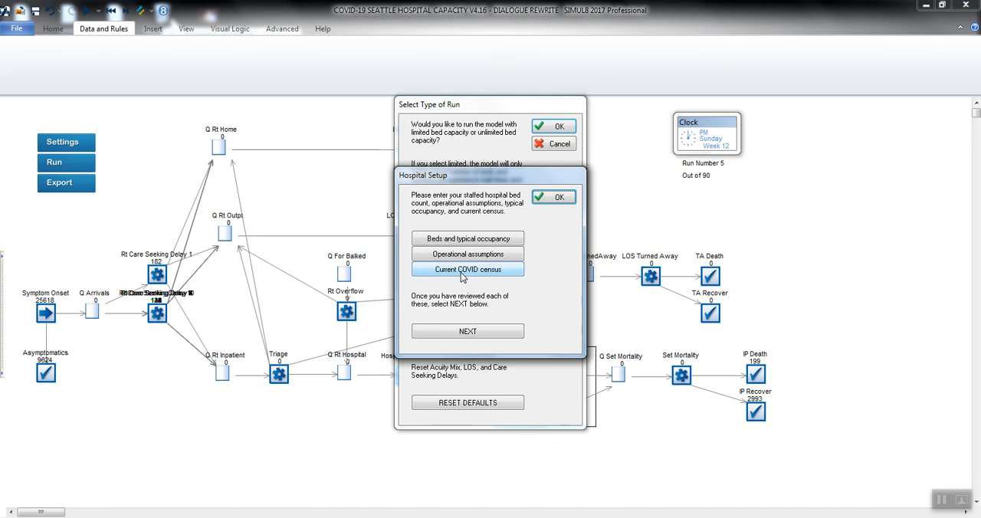
# Open the current COVID census sheet and assign the first three inpatient rows to hospital 1.
pyautogui.click(463, 273)
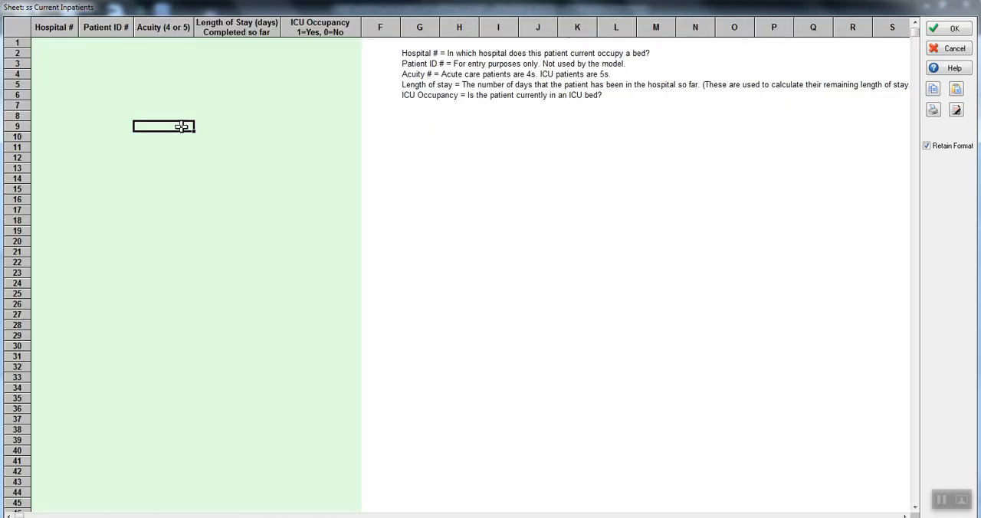
pyautogui.click(52, 44)
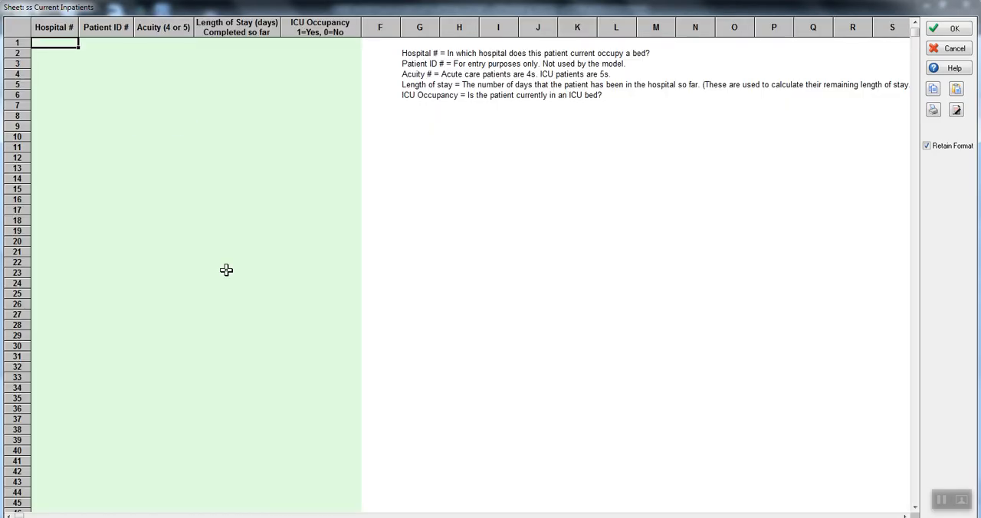
pyautogui.write('1')
pyautogui.press('Return')
pyautogui.write('1')
pyautogui.press('Return')
# Enter sequential patient IDs for the three inpatients in the census sheet.
pyautogui.write('1')
pyautogui.press('Tab')
pyautogui.press('Up')
pyautogui.press('Up')
pyautogui.write('1')
pyautogui.press('Return')
pyautogui.write('2')
pyautogui.press('Return')
pyautogui.write('3')
pyautogui.press('Tab')
pyautogui.press('Left')
pyautogui.press('Up')
pyautogui.press('Up')
pyautogui.press('Down')
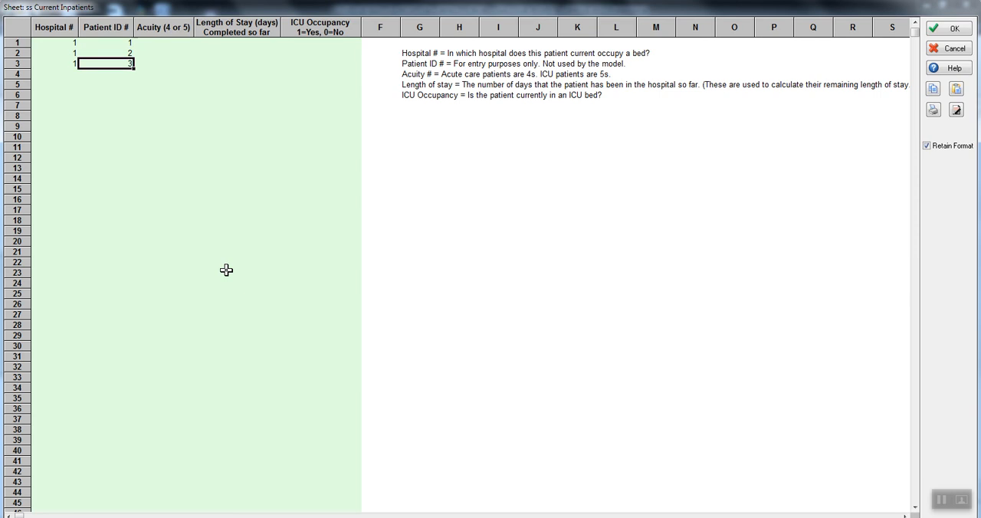
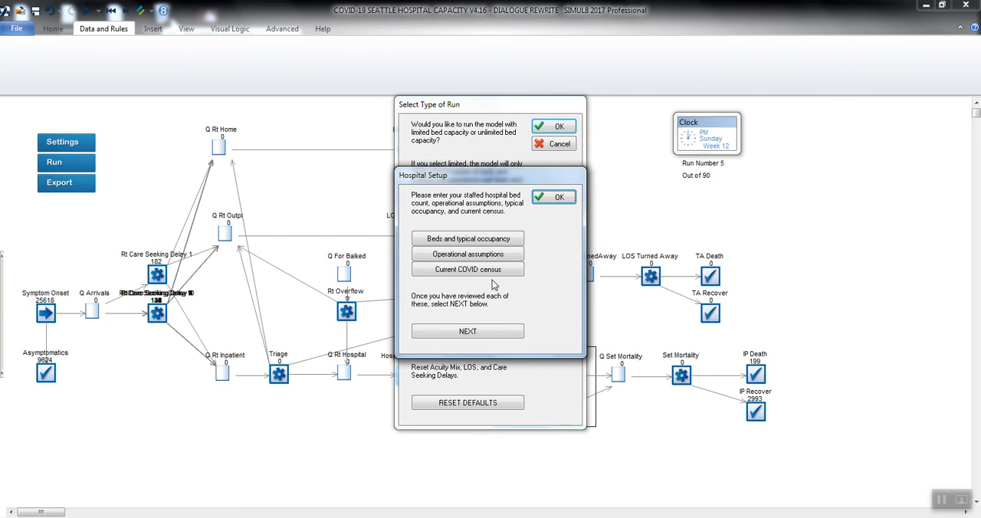
# Accept the hospital setup and validated assumptions, and add the Cancel 50% of non-COVID care capacity scenario to the limited-bed run.
pyautogui.click(479, 331)
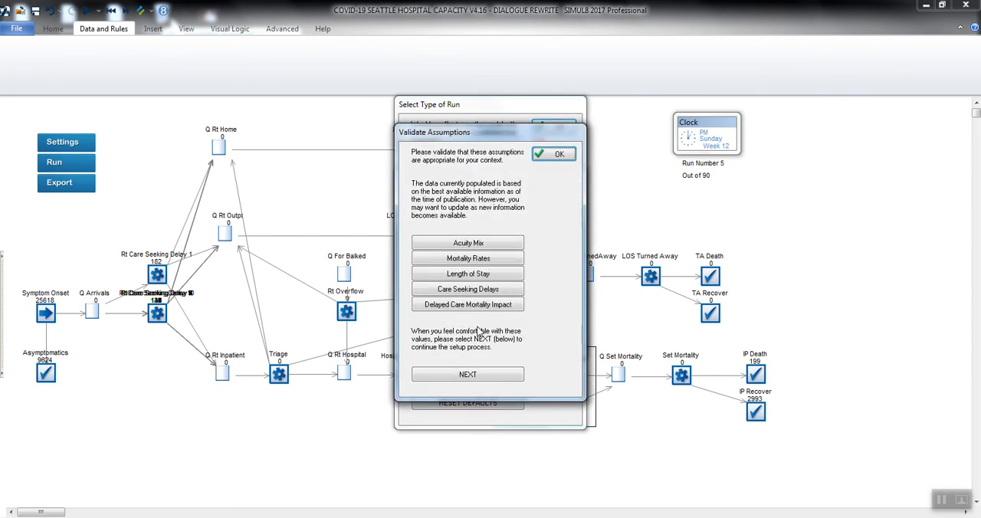
pyautogui.click(485, 376)
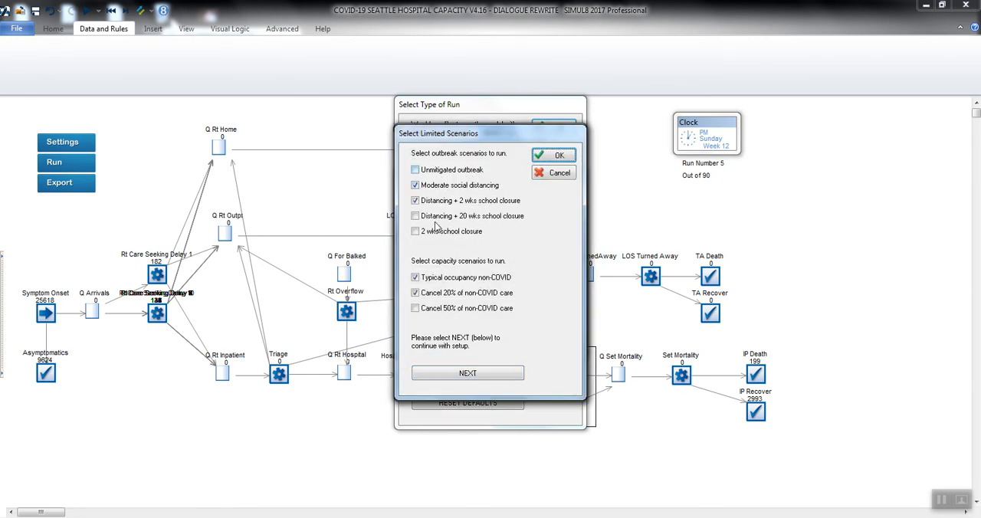
pyautogui.click(416, 309)
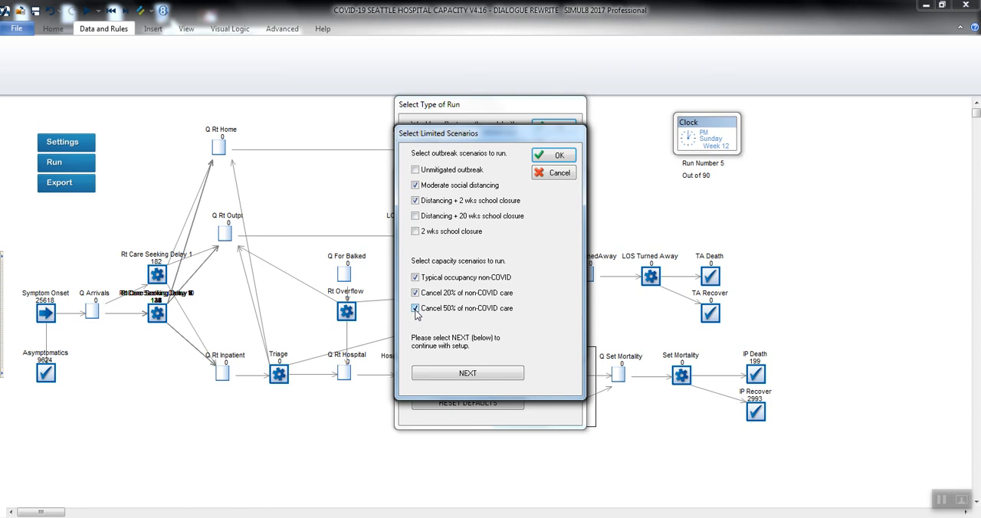
pyautogui.click(450, 373)
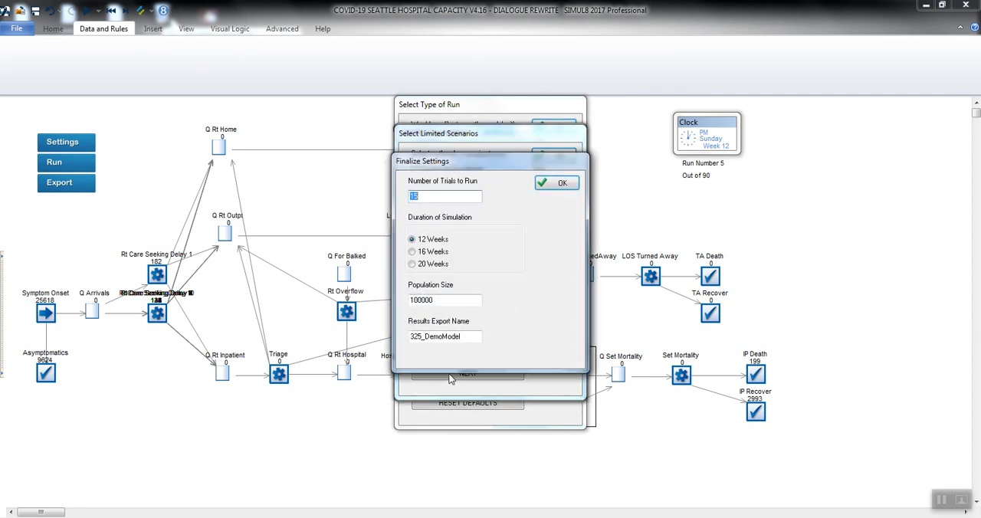
# Review the number of trials and the results export name, and confirm the final settings, selected scenarios and hospital setup.
pyautogui.click(463, 197)
pyautogui.click(471, 336)
pyautogui.click(554, 184)
pyautogui.click(556, 158)
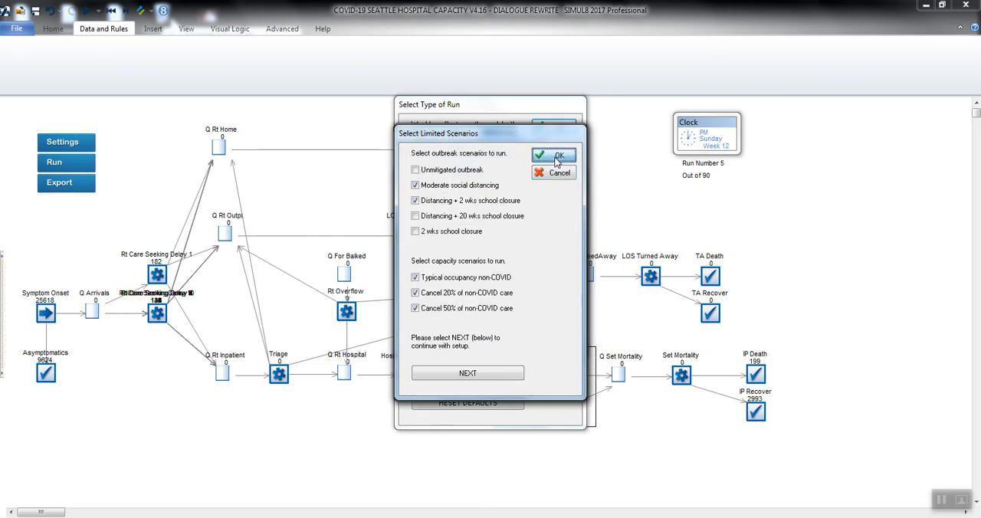
pyautogui.click(557, 156)
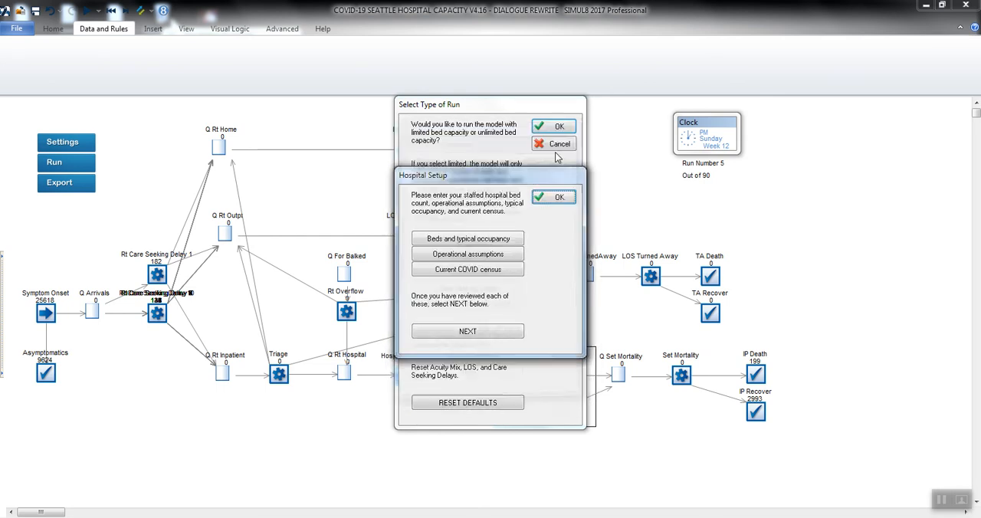
pyautogui.click(557, 201)
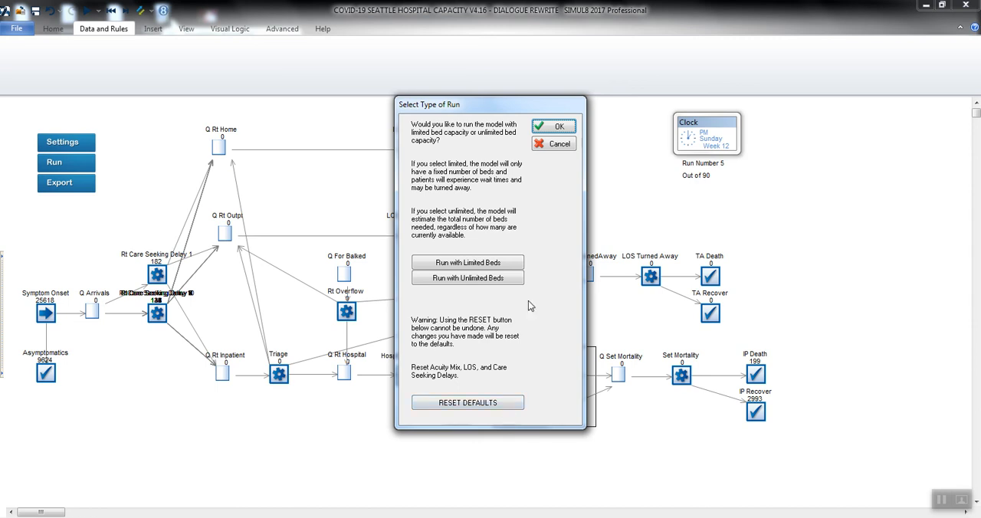
# Accept the run type and estimated duration, start the simulation runs and stop them partway through.
pyautogui.click(558, 128)
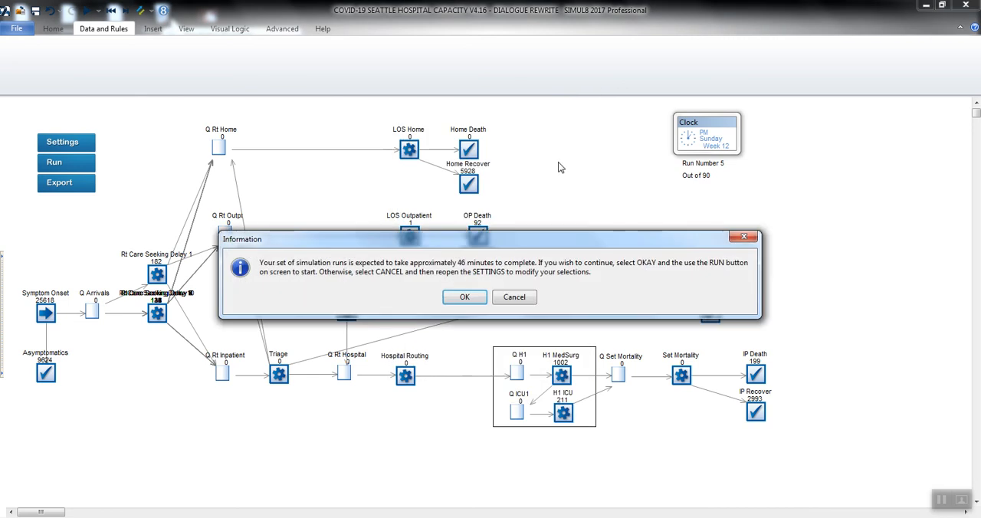
pyautogui.click(465, 297)
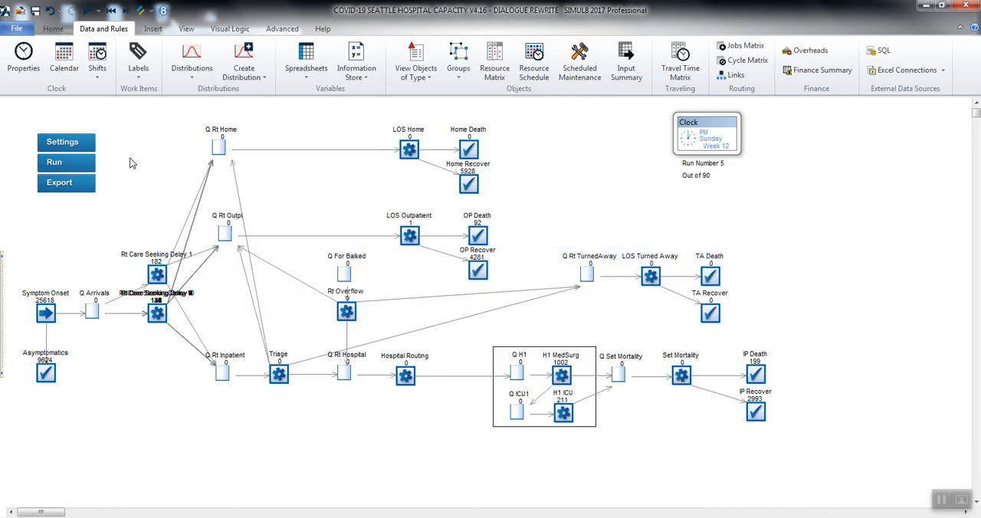
pyautogui.click(55, 170)
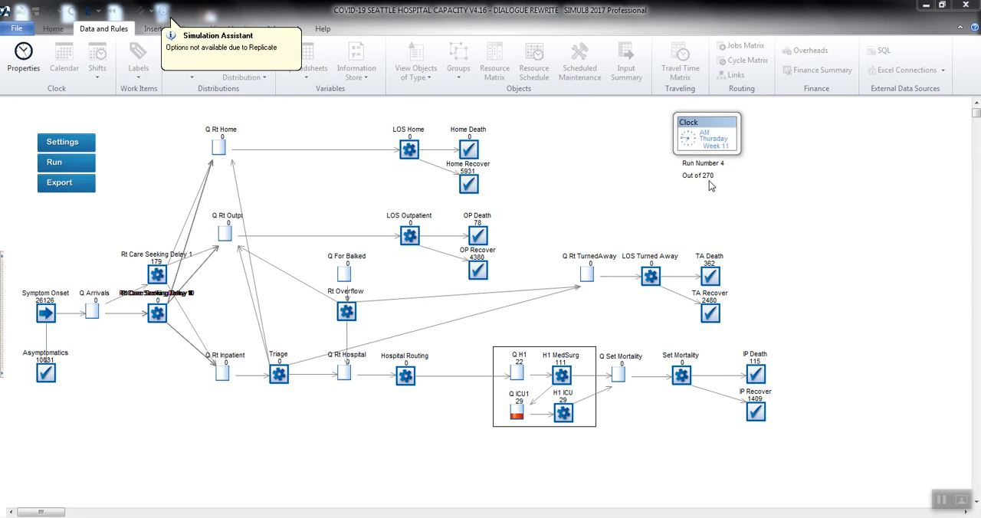
pyautogui.click(88, 14)
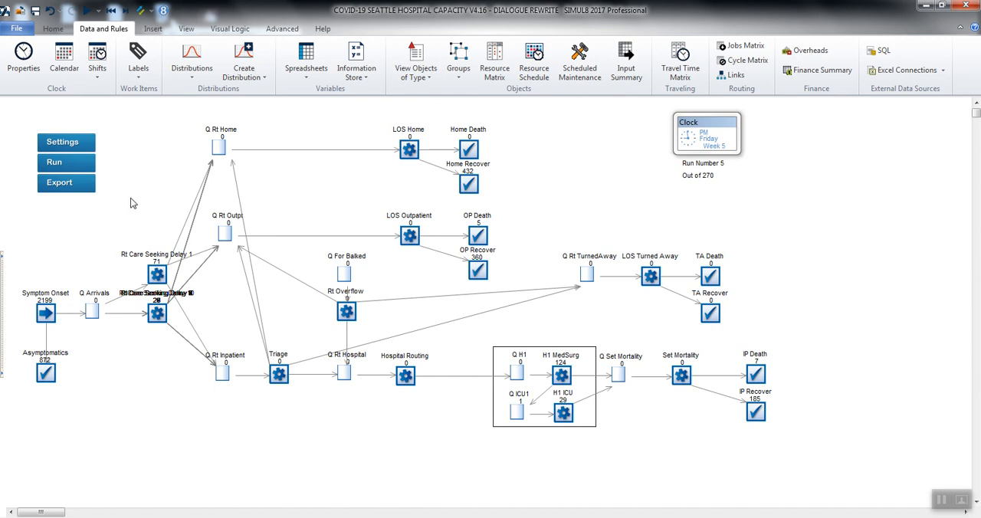
# Export the simulation results as 325_DemoModel, with the save path pointing to the Results folder in the user profile.
pyautogui.click(59, 185)
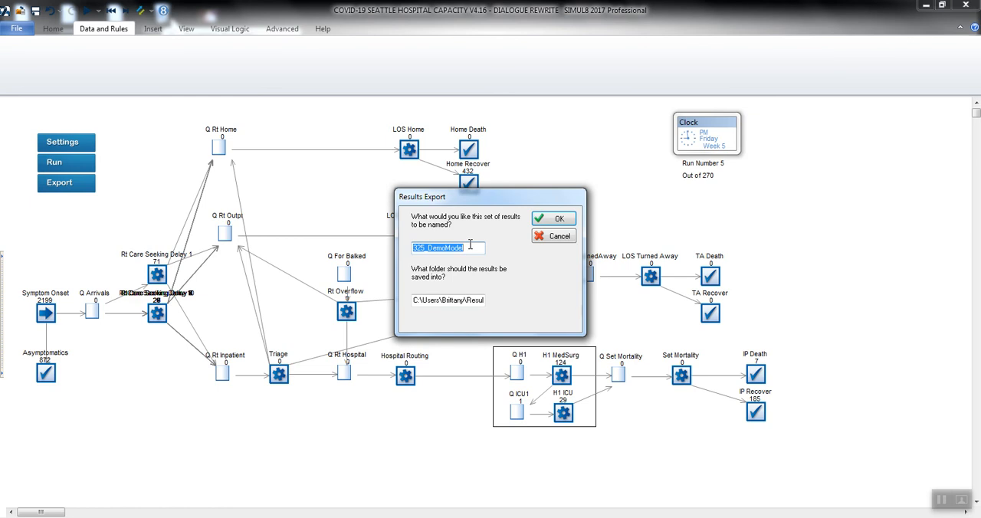
pyautogui.click(470, 246)
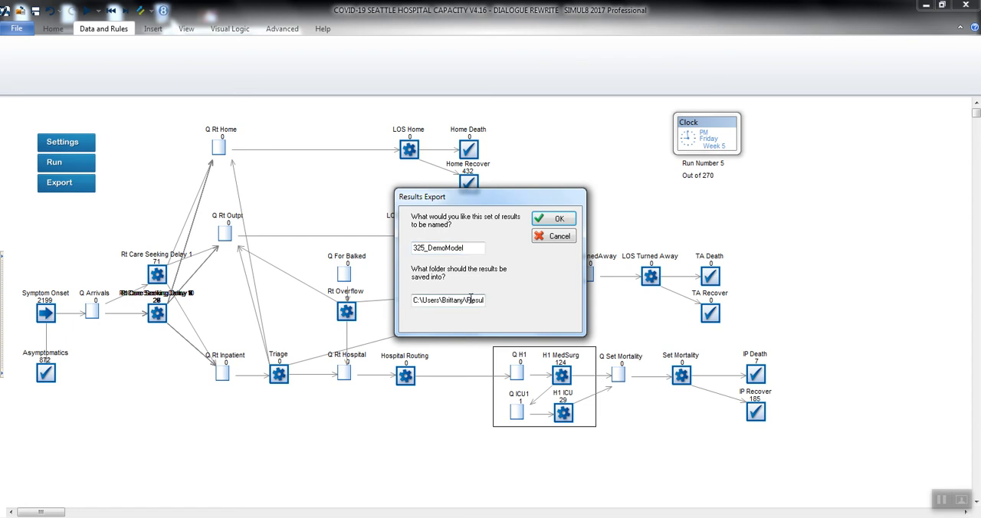
pyautogui.write('ts')
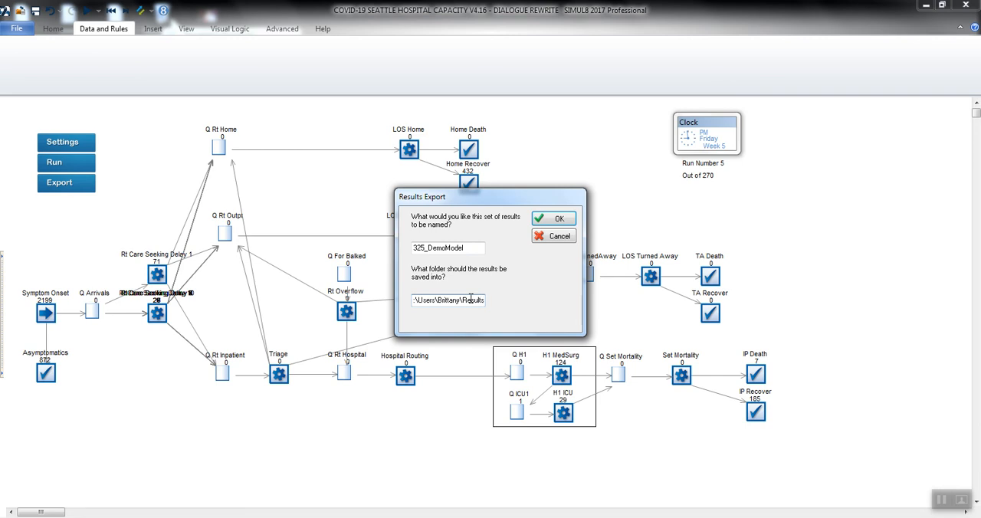
pyautogui.press('Left')
pyautogui.press('Left')
pyautogui.press('Left')
pyautogui.press('Left')
pyautogui.press('Left')
pyautogui.press('Left')
pyautogui.press('Left')
pyautogui.press('Right')
pyautogui.press('End')
pyautogui.click(552, 219)
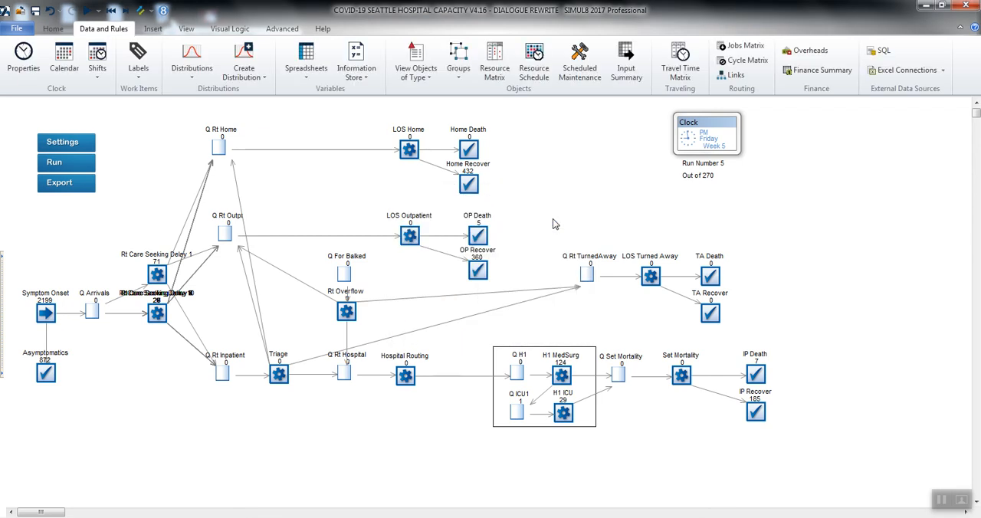